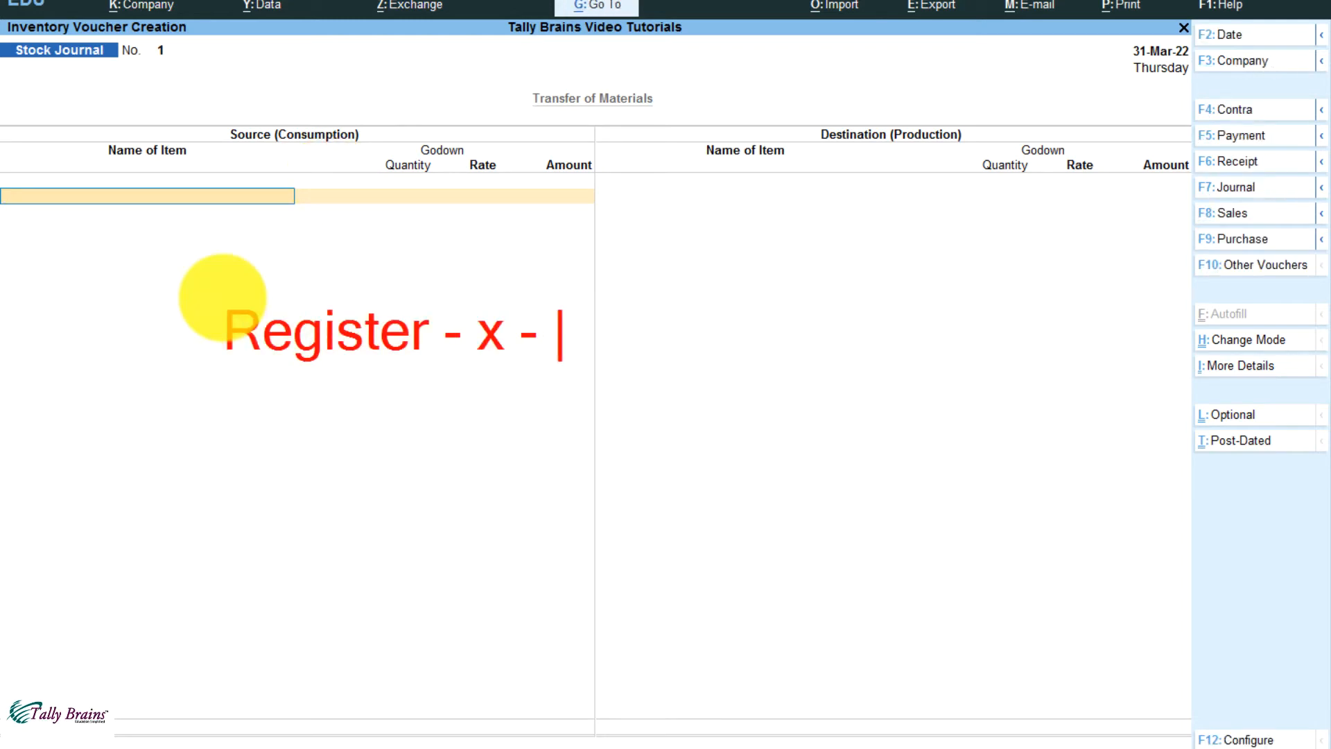
{"action": "type", "text": "10pcs"}
{"action": "key", "text": "Return"}
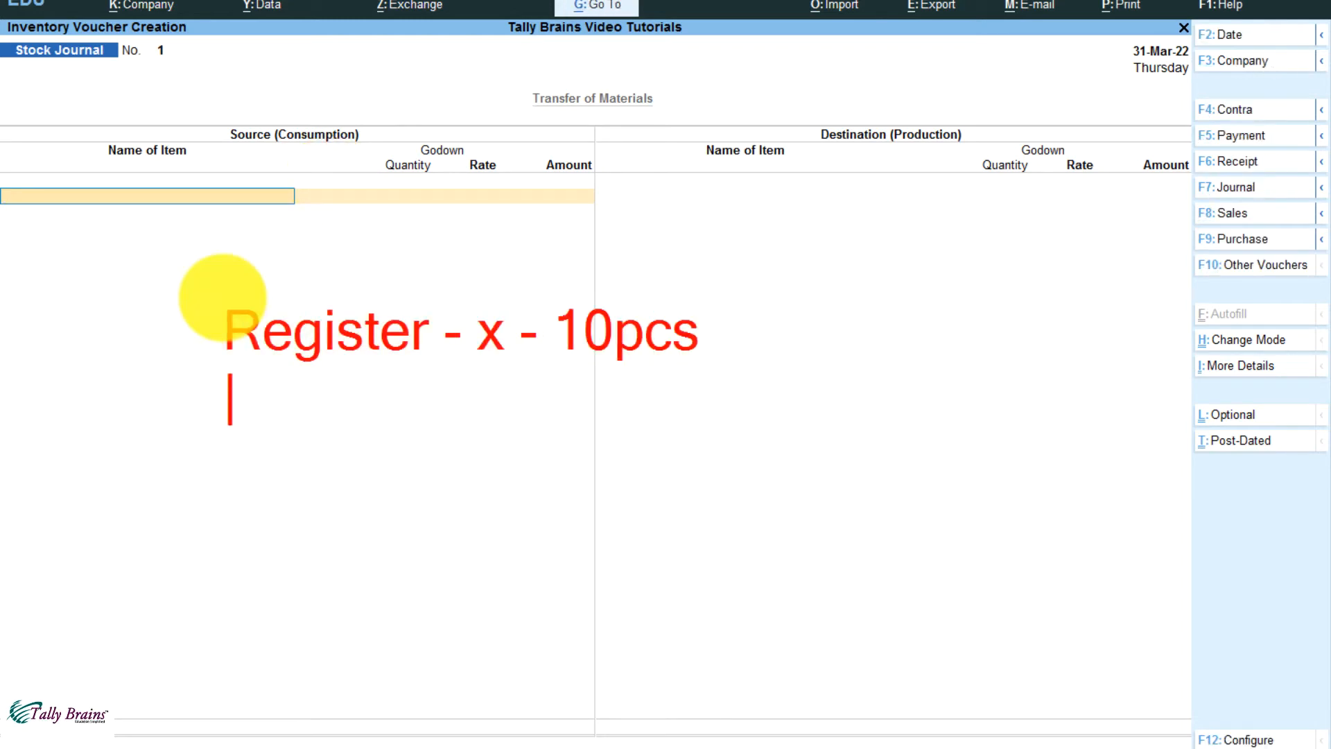
{"action": "type", "text": "godown"}
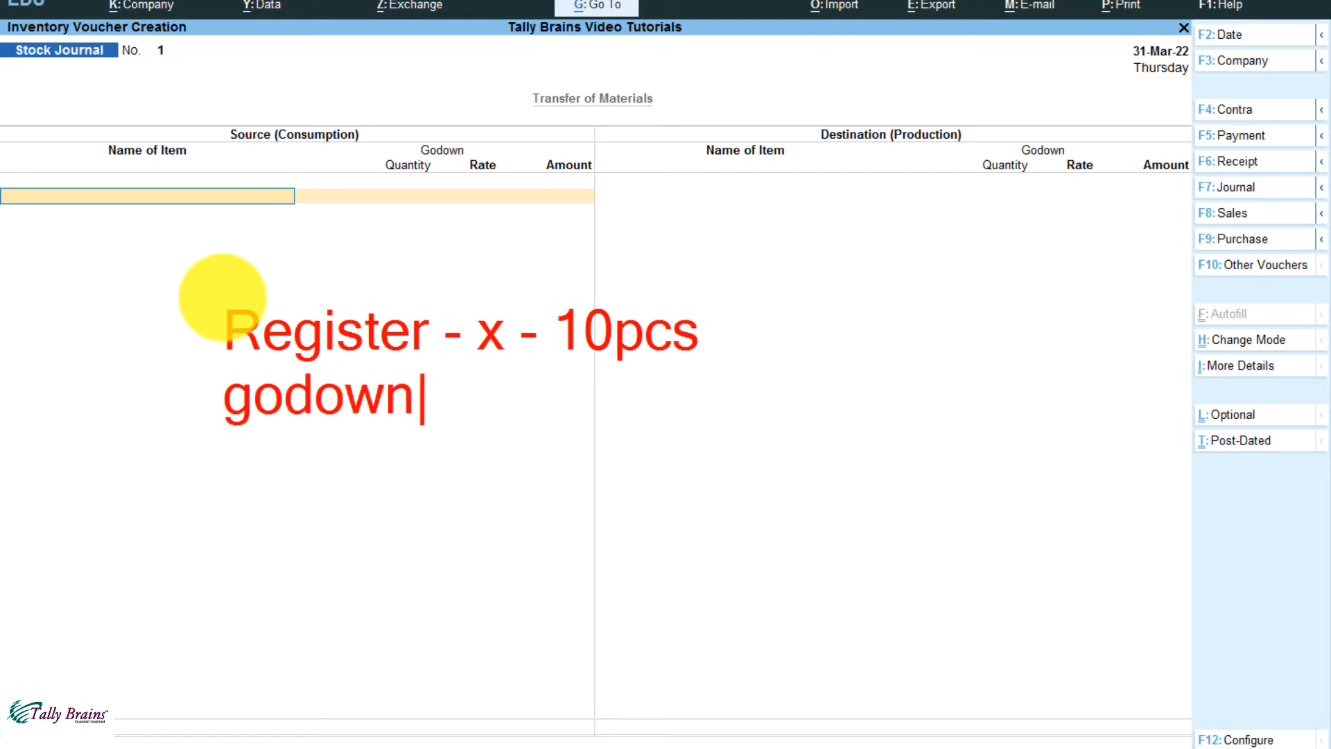
{"action": "type", "text": " mein - "}
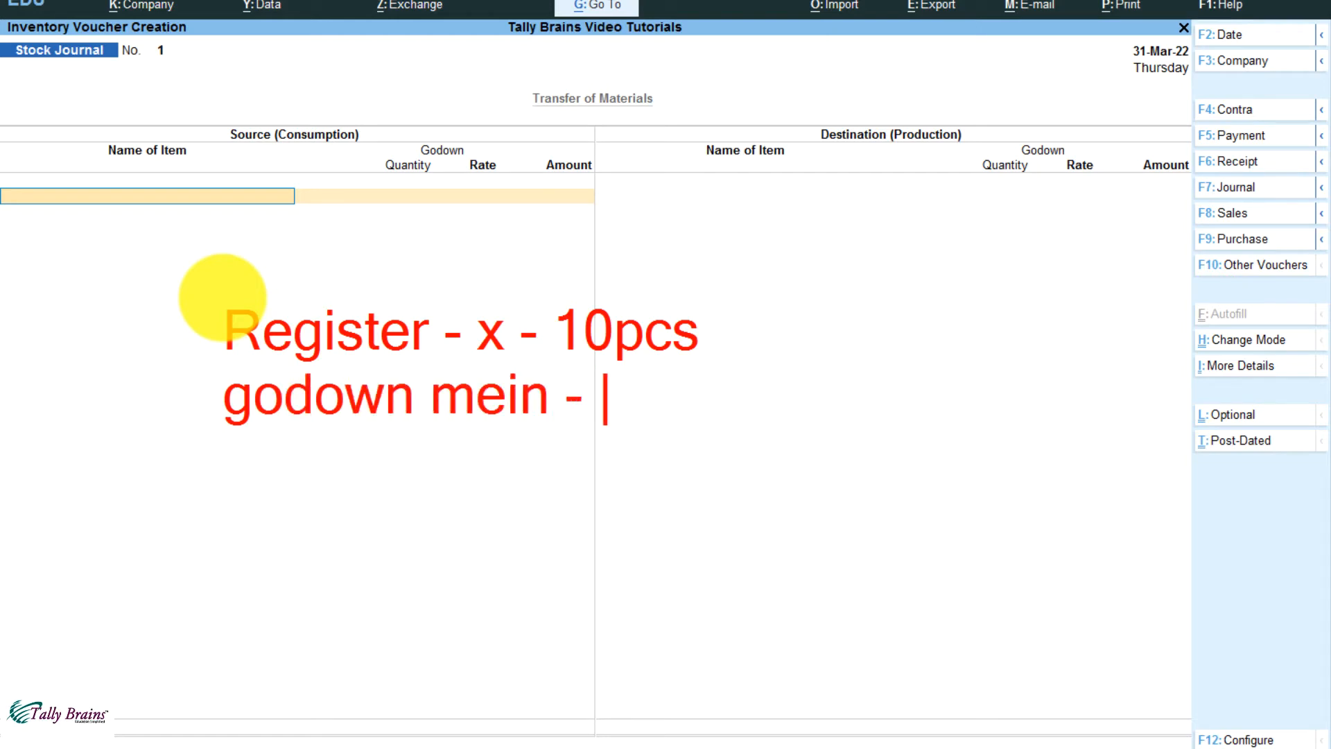
{"action": "type", "text": "8pcs or 12"}
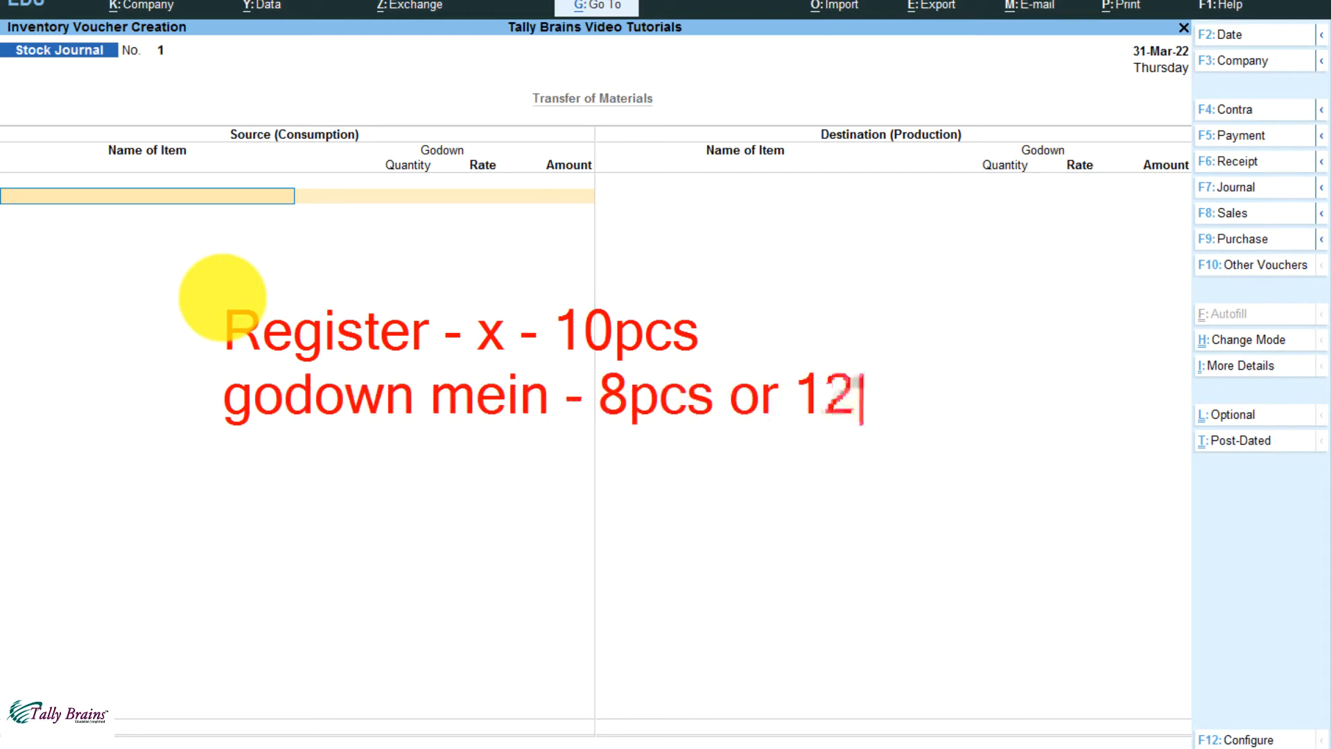
{"action": "type", "text": "pcs"}
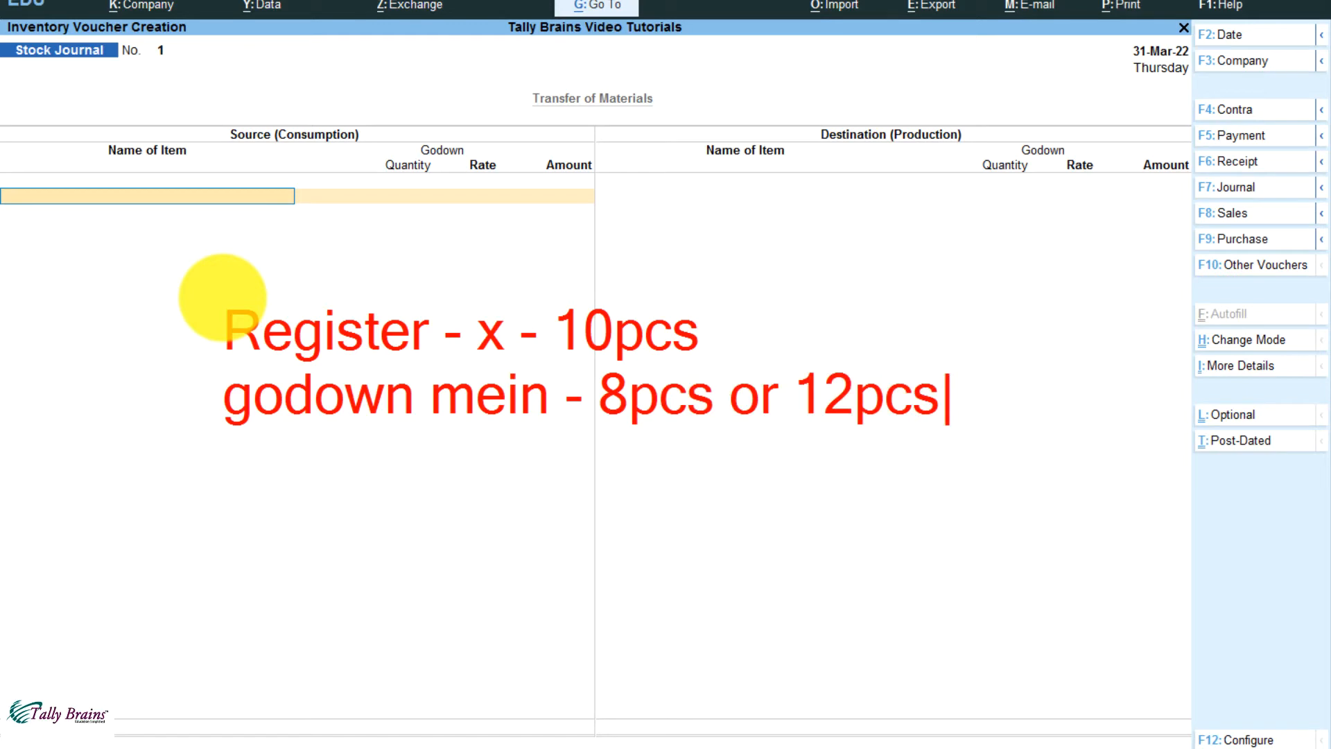
{"action": "key", "text": "Escape"}
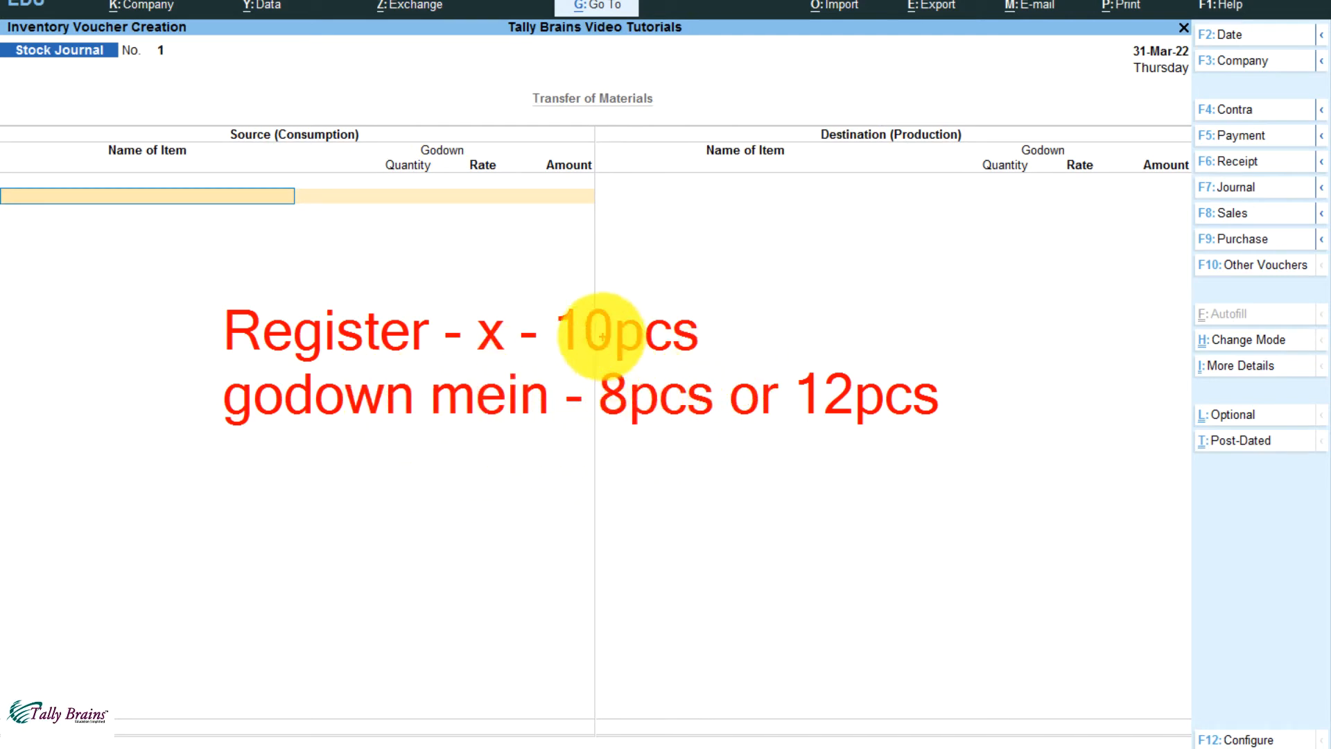
{"action": "mouse_move", "coordinate": [330, 312]}
{"action": "left_mouse_down"}
{"action": "mouse_move", "coordinate": [549, 194]}
{"action": "mouse_move", "coordinate": [511, 192]}
{"action": "mouse_move", "coordinate": [573, 192]}
{"action": "mouse_move", "coordinate": [530, 257]}
{"action": "left_mouse_up"}
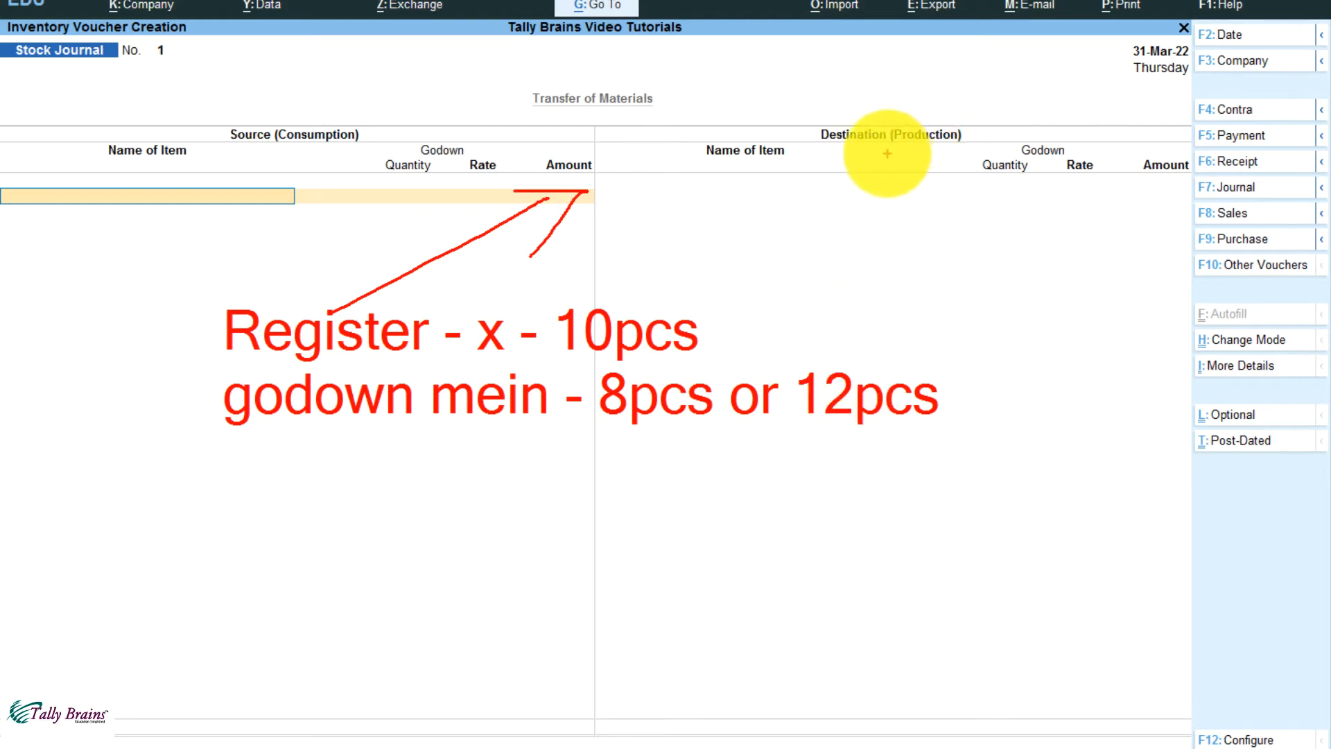
{"action": "left_click_drag", "start_coordinate": [887, 153], "coordinate": [970, 153]}
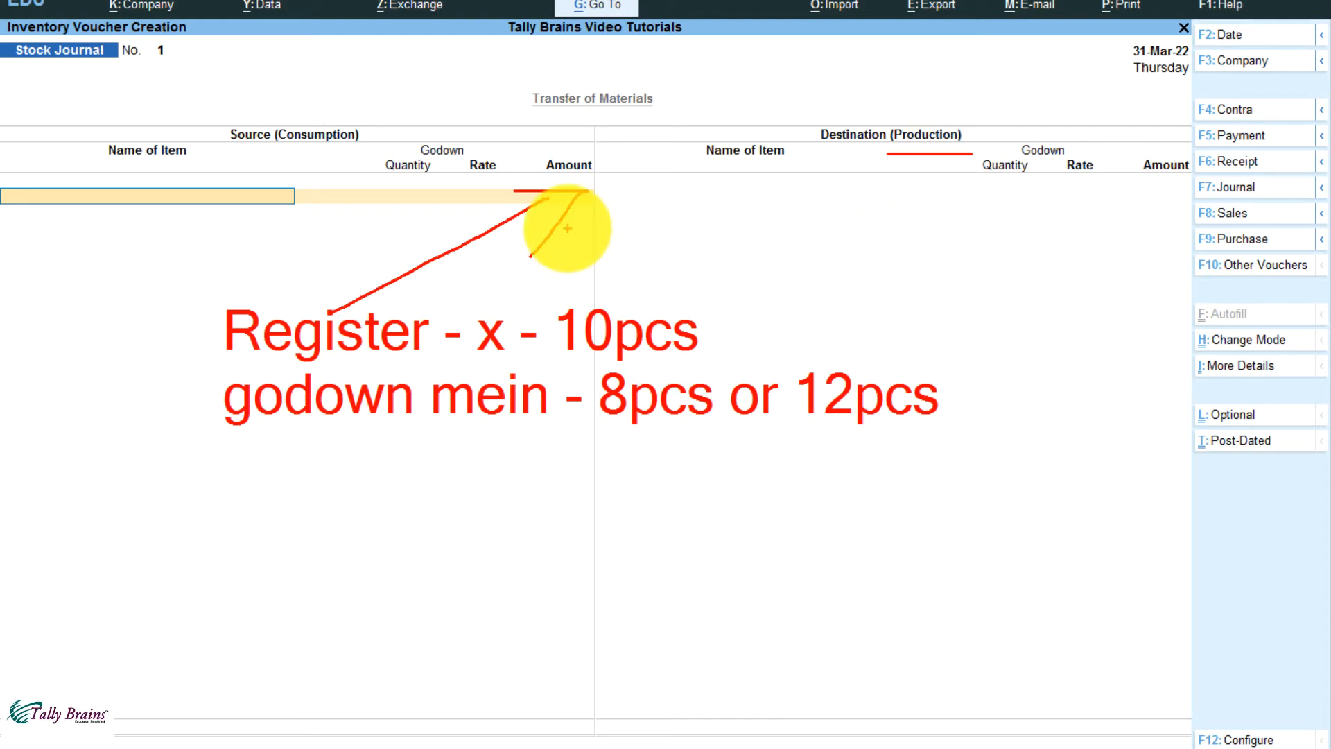
{"action": "left_click_drag", "start_coordinate": [589, 417], "coordinate": [723, 416]}
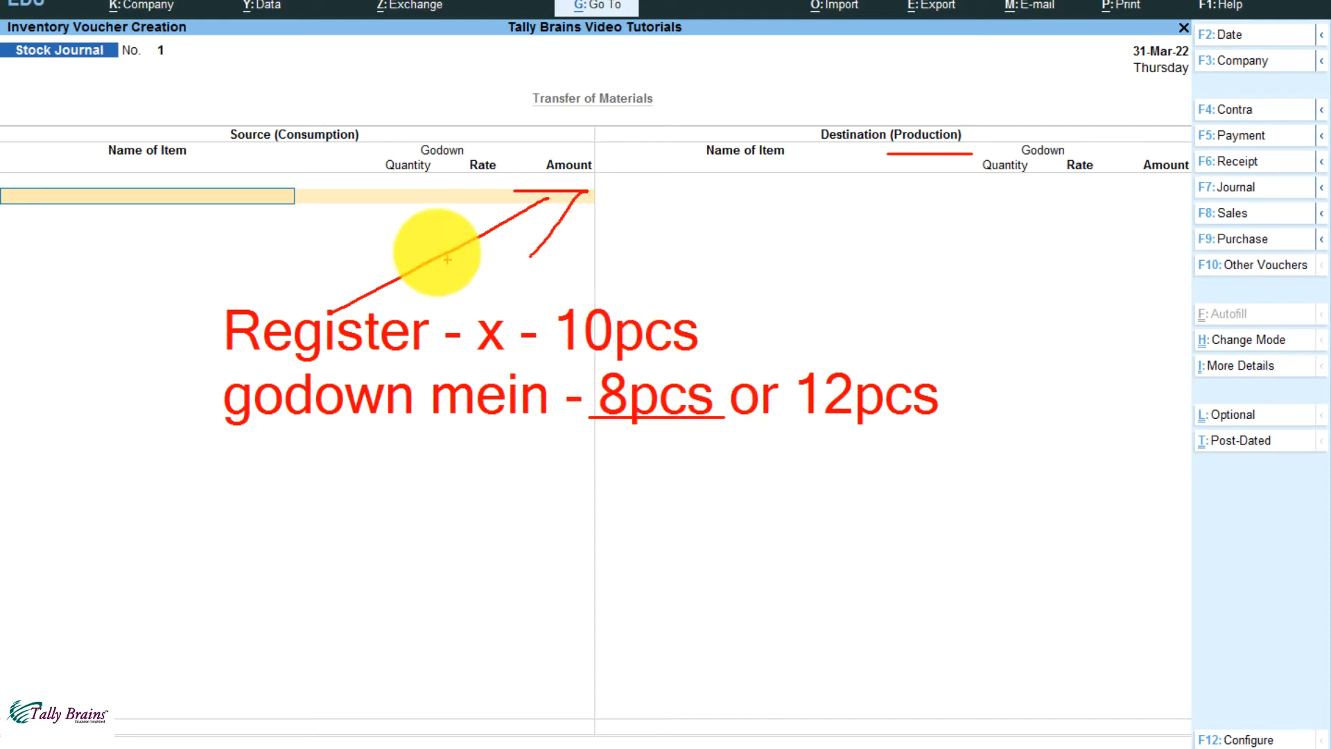
{"action": "left_click_drag", "start_coordinate": [272, 159], "coordinate": [406, 161]}
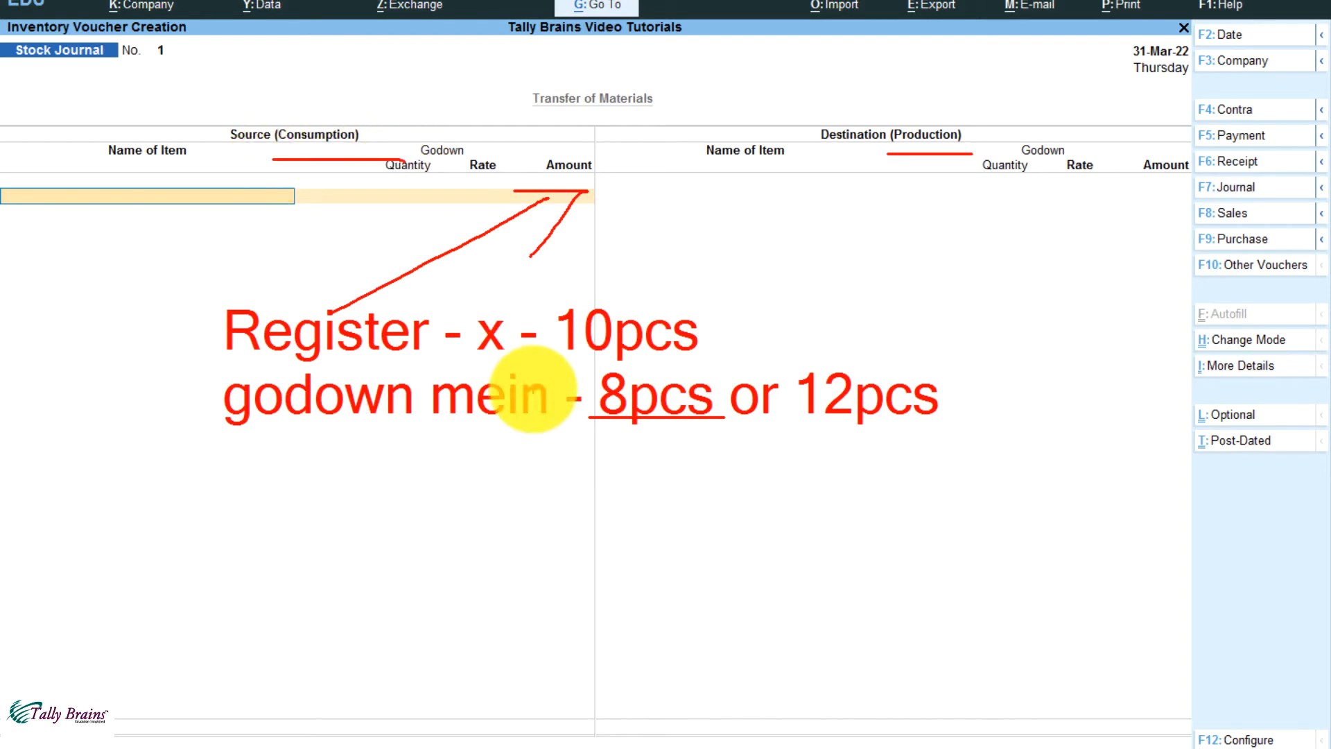
{"action": "key", "text": "Escape"}
Consult the goods transfer example in the Word document, return to Tally and set the stock journal's date to 1-Feb-22
{"action": "key", "text": "alt+Tab"}
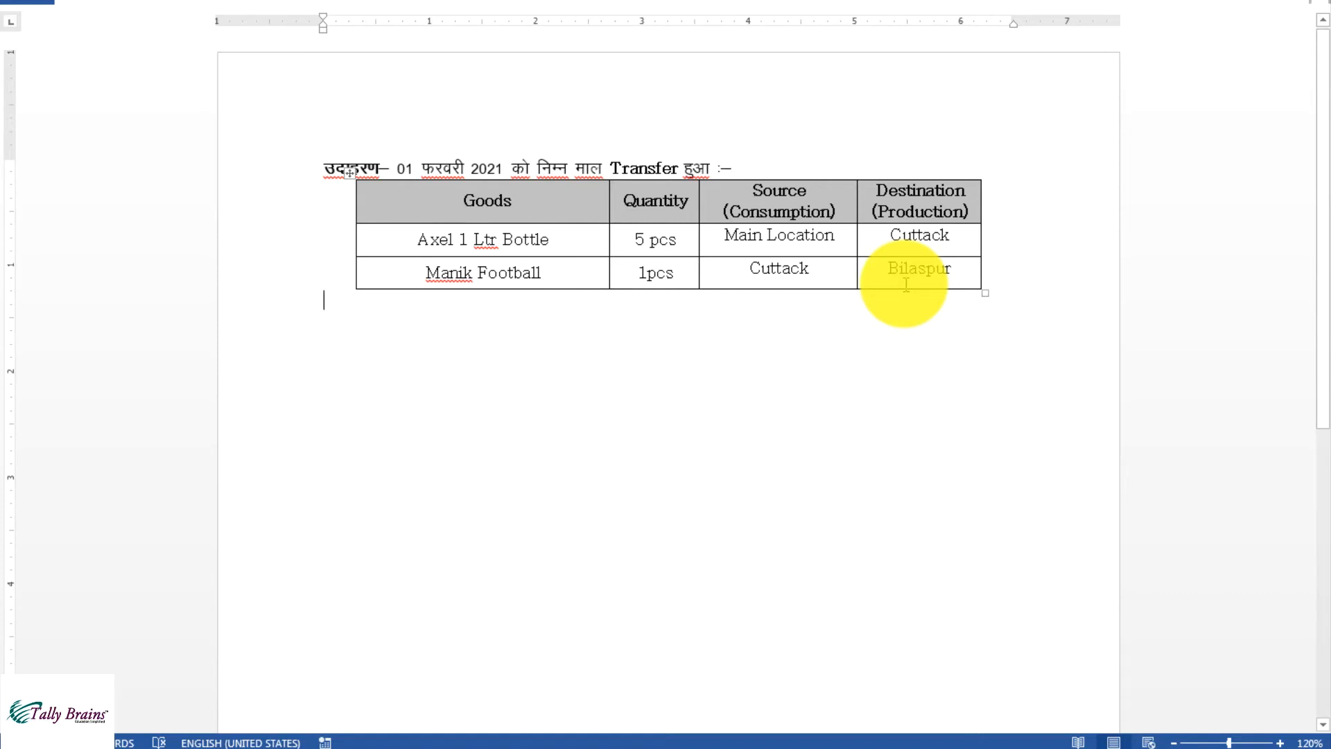
{"action": "key", "text": "alt+Tab"}
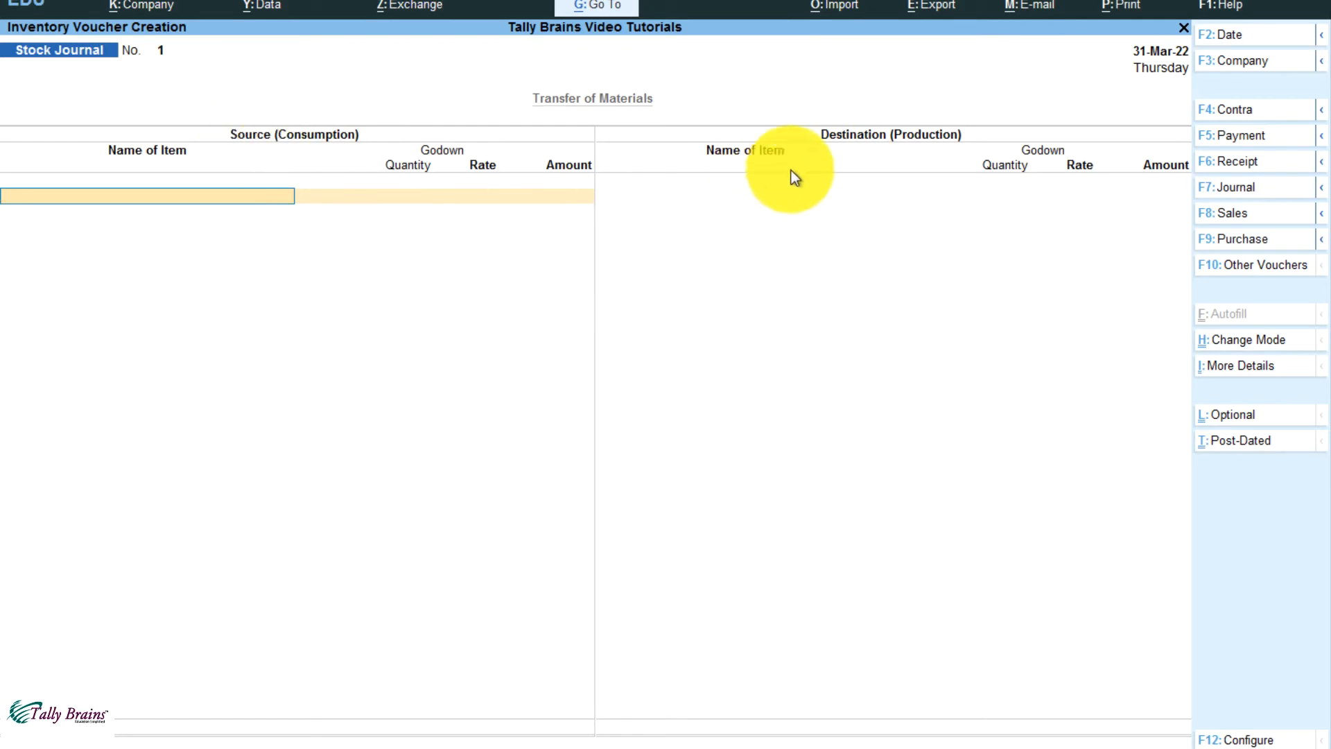
{"action": "key", "text": "alt+Tab"}
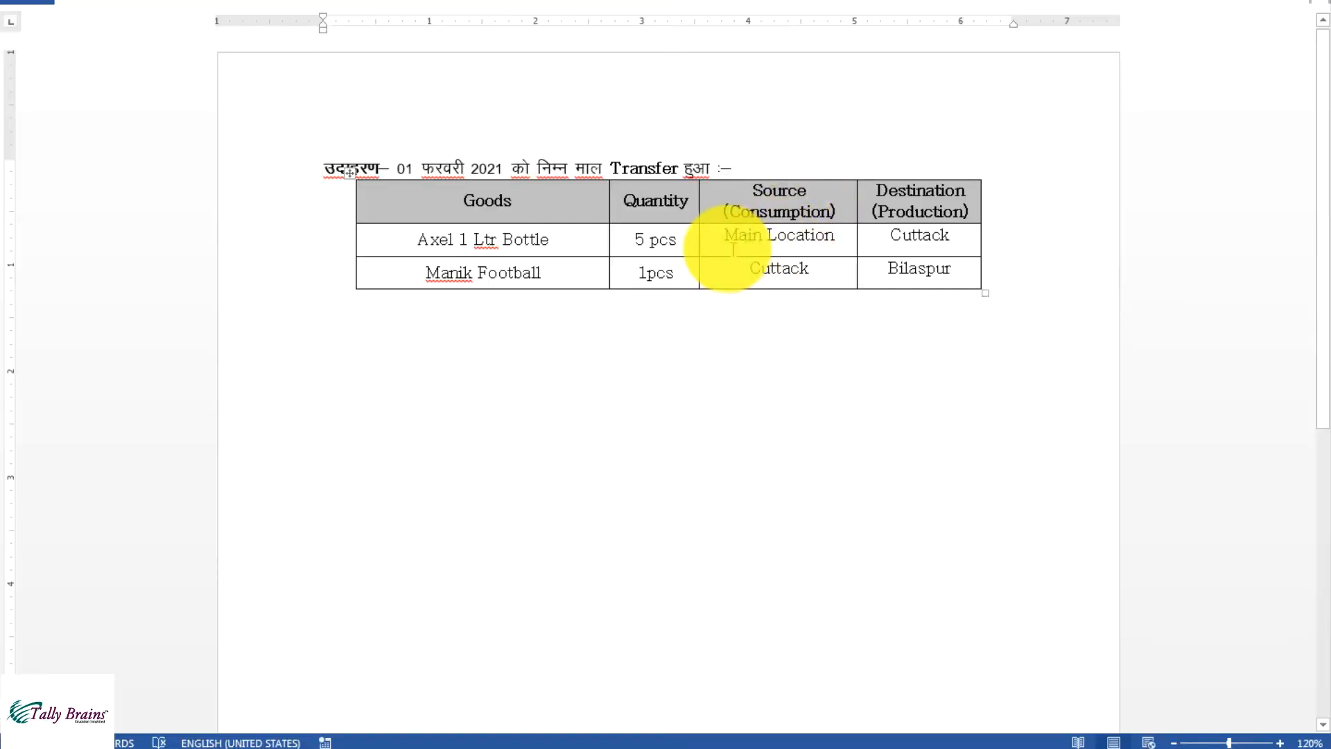
{"action": "key", "text": "alt+Tab"}
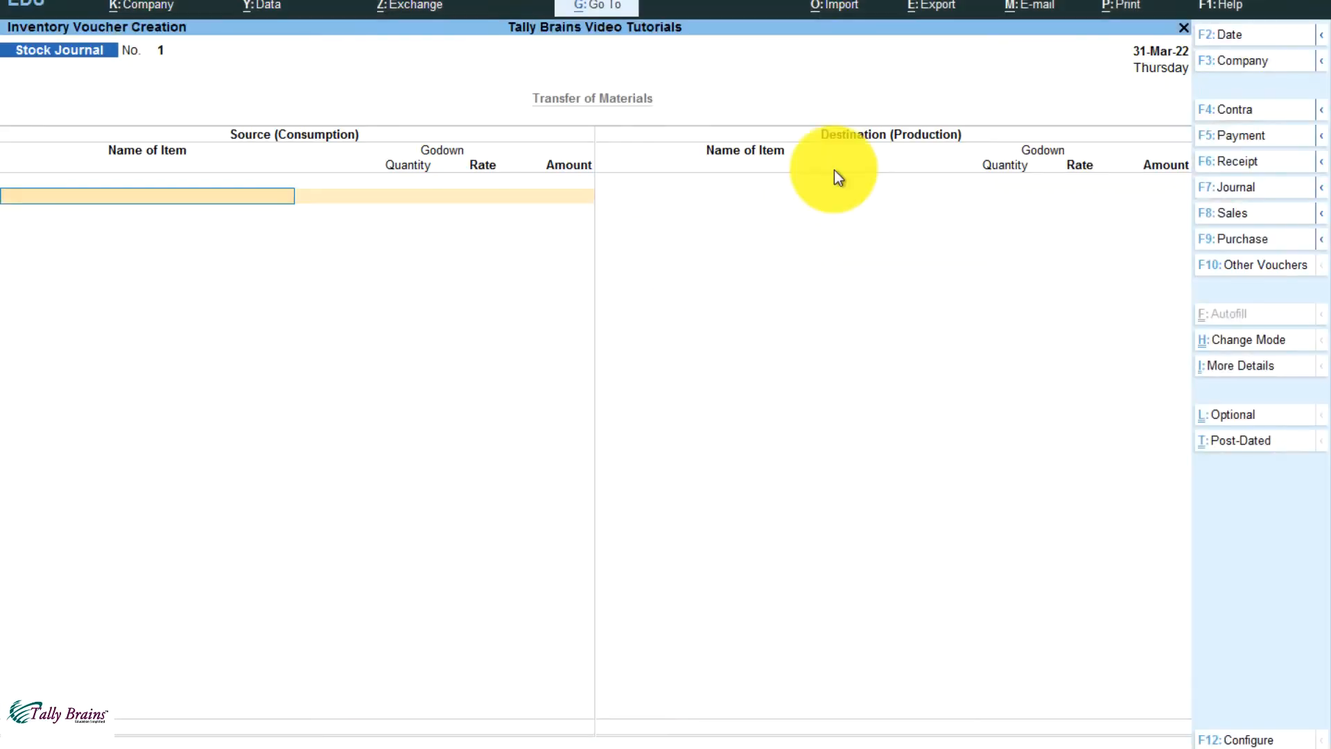
{"action": "key", "text": "alt+Tab"}
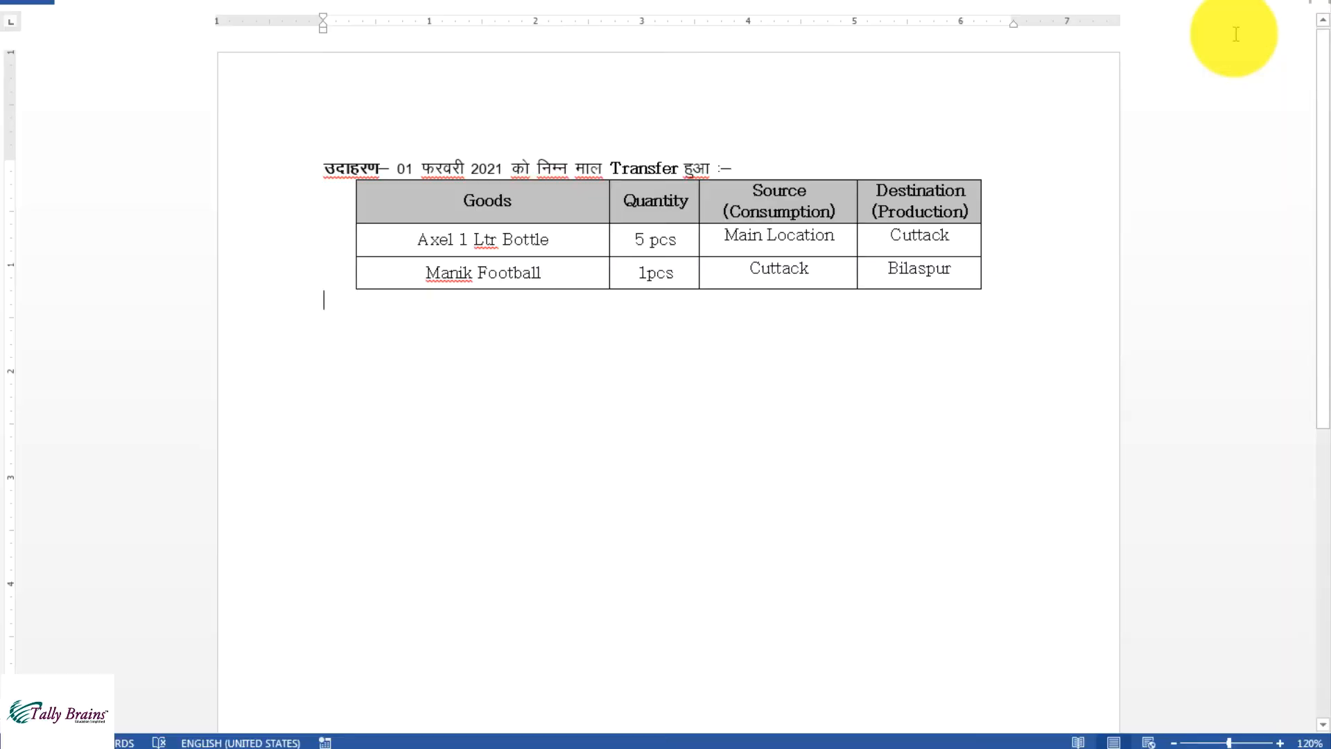
{"action": "key", "text": "alt+Tab"}
{"action": "left_click", "coordinate": [1235, 36]}
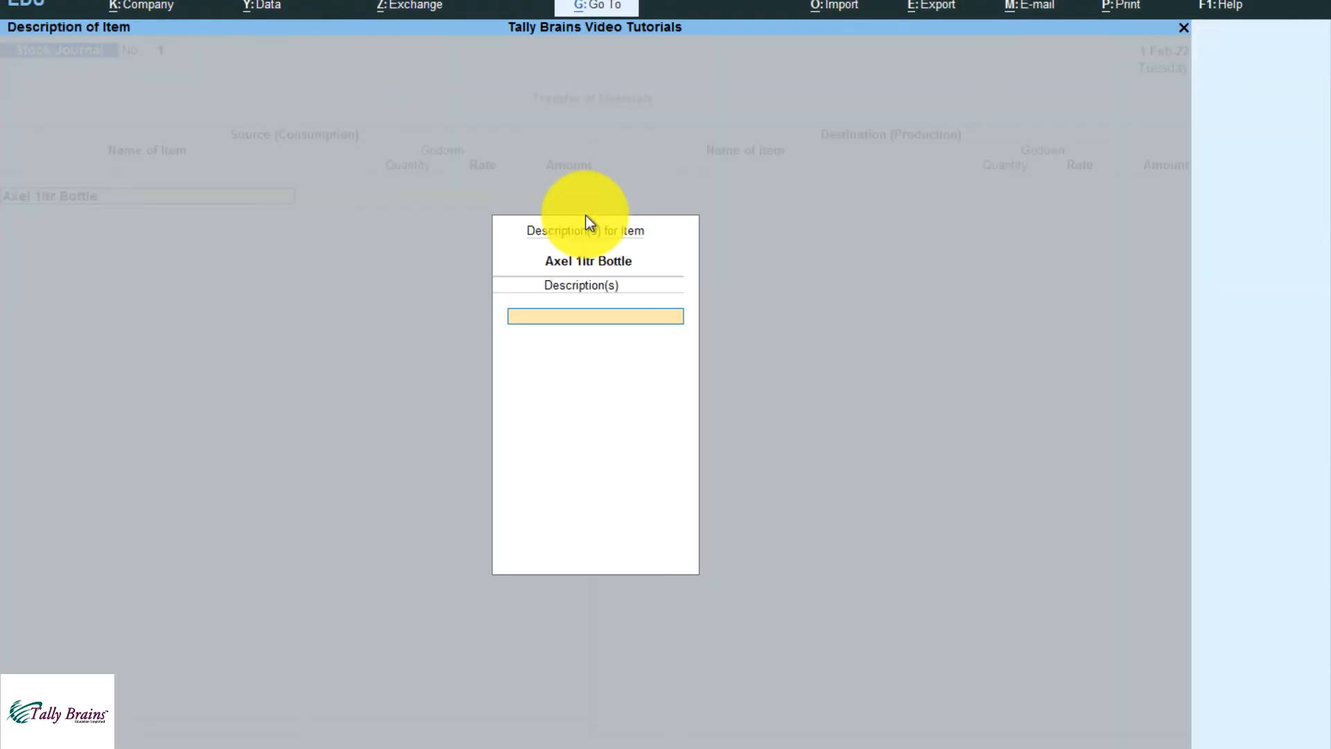
Complete the source line for Axel 1ltr Bottle with godown Main Location and quantity 5 pcs, accepting the filled-in rate and amount
{"action": "key", "text": "Return"}
{"action": "type", "text": "Mai"}
{"action": "key", "text": "Return"}
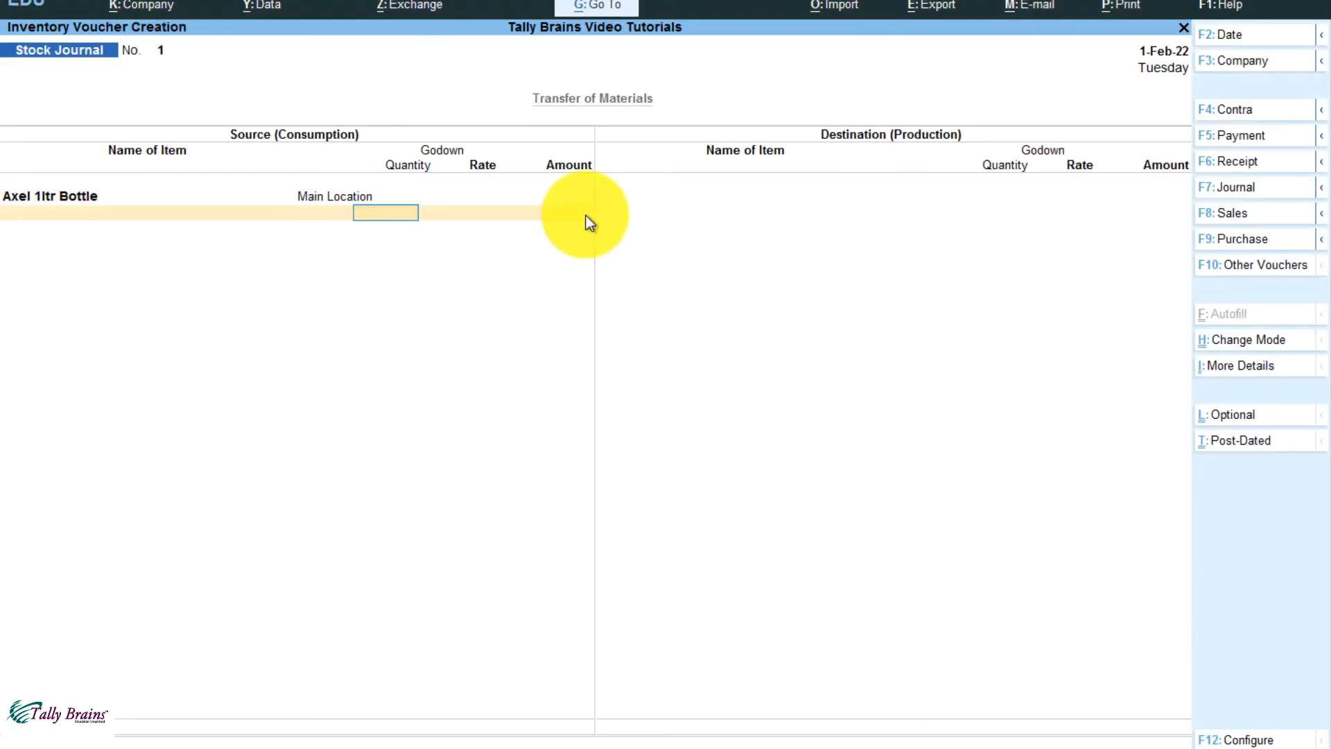
{"action": "type", "text": "5"}
{"action": "key", "text": "Return"}
{"action": "key", "text": "Return"}
{"action": "key", "text": "Return"}
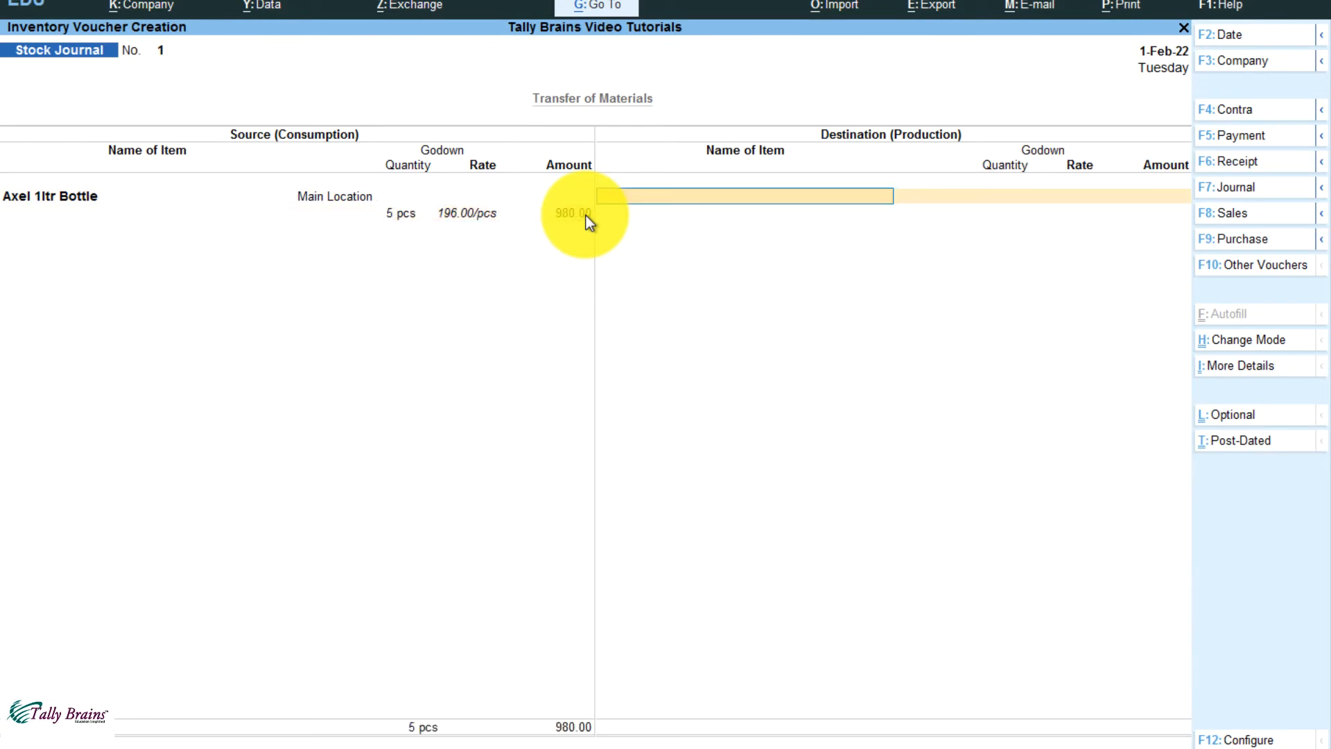
Enter the destination line with Axel 1ltr Bottle, godown Cuttack and quantity 5 pcs, and save the stock journal
{"action": "key", "text": "Return"}
{"action": "key", "text": "Return"}
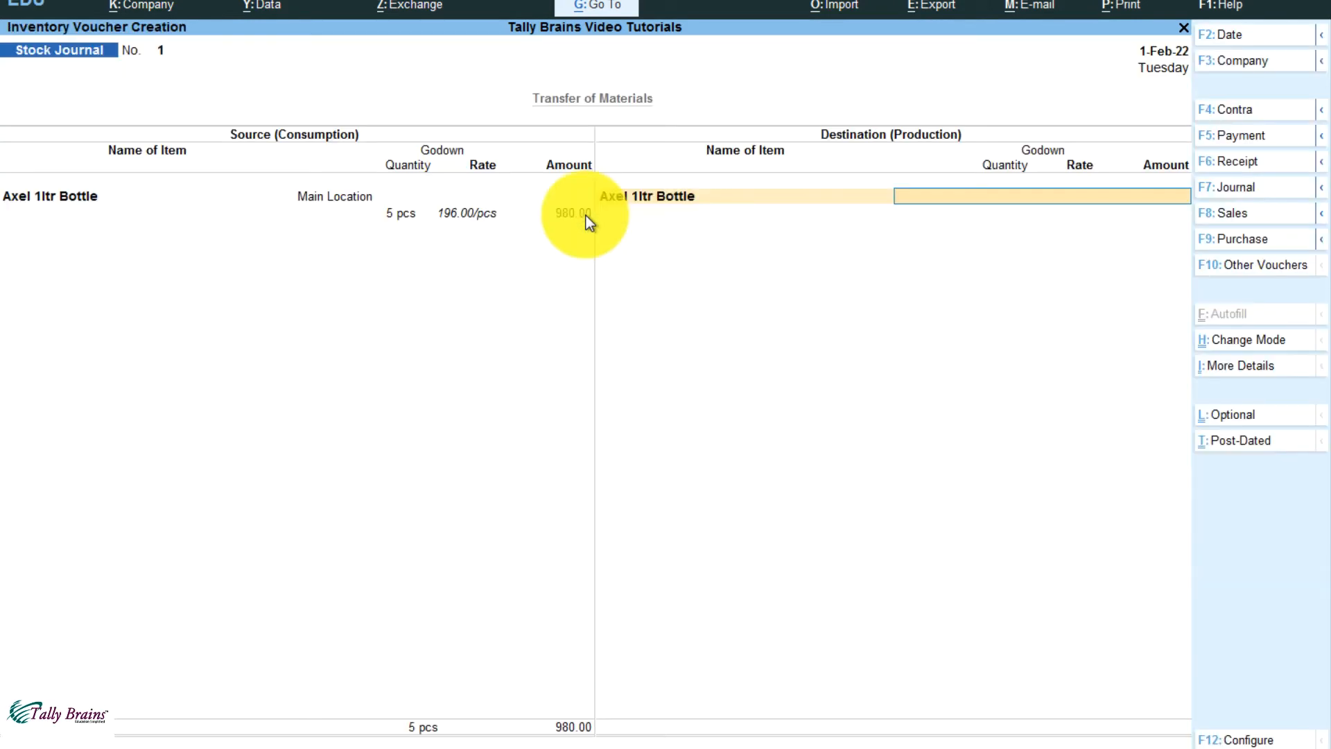
{"action": "key", "text": "alt+Tab"}
{"action": "key", "text": "alt+Tab"}
{"action": "type", "text": "Cut"}
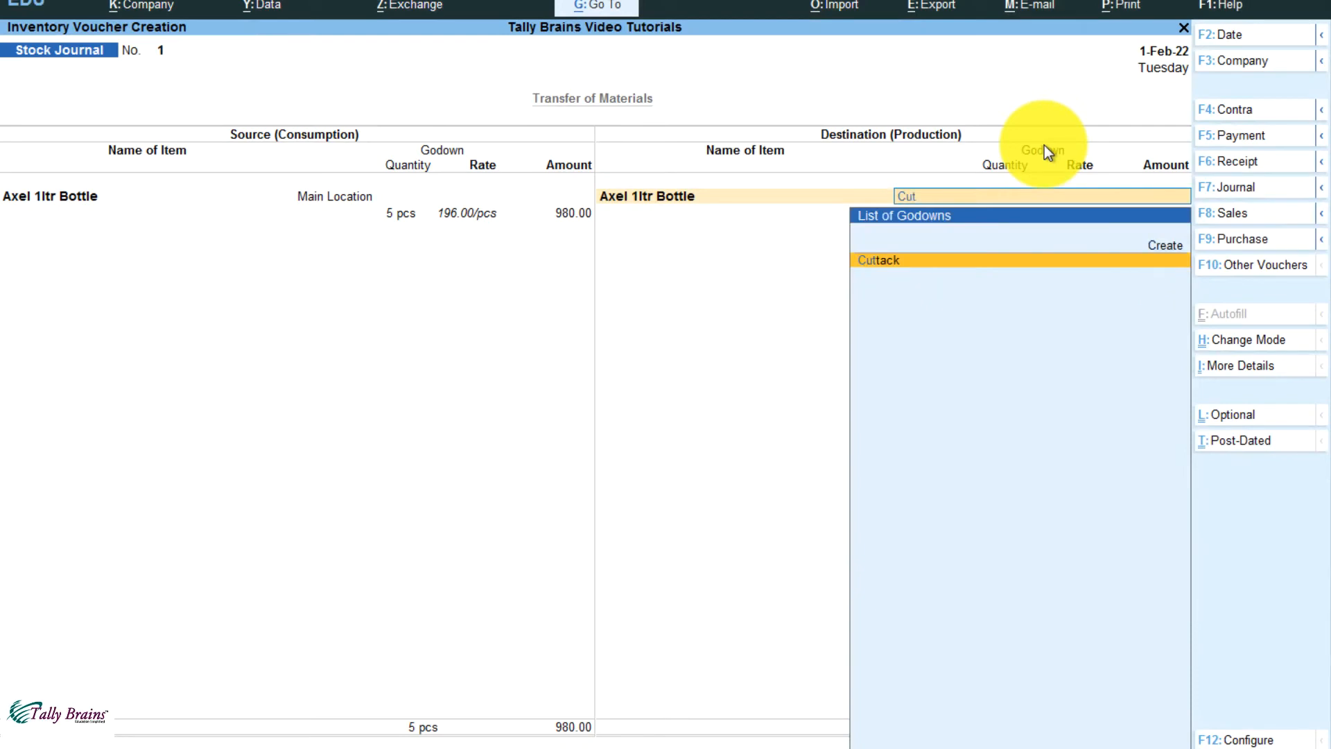
{"action": "key", "text": "Return"}
{"action": "type", "text": "5"}
{"action": "key", "text": "Return"}
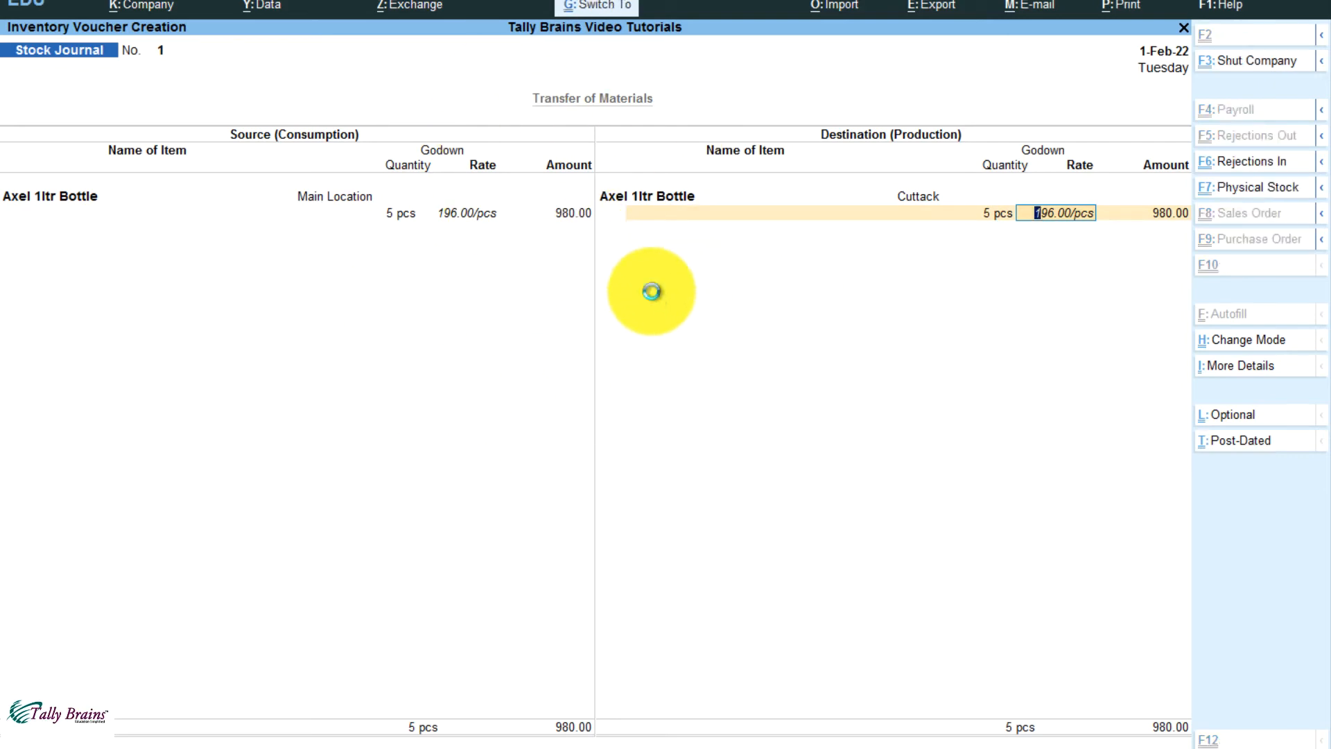
{"action": "key", "text": "ctrl+a"}
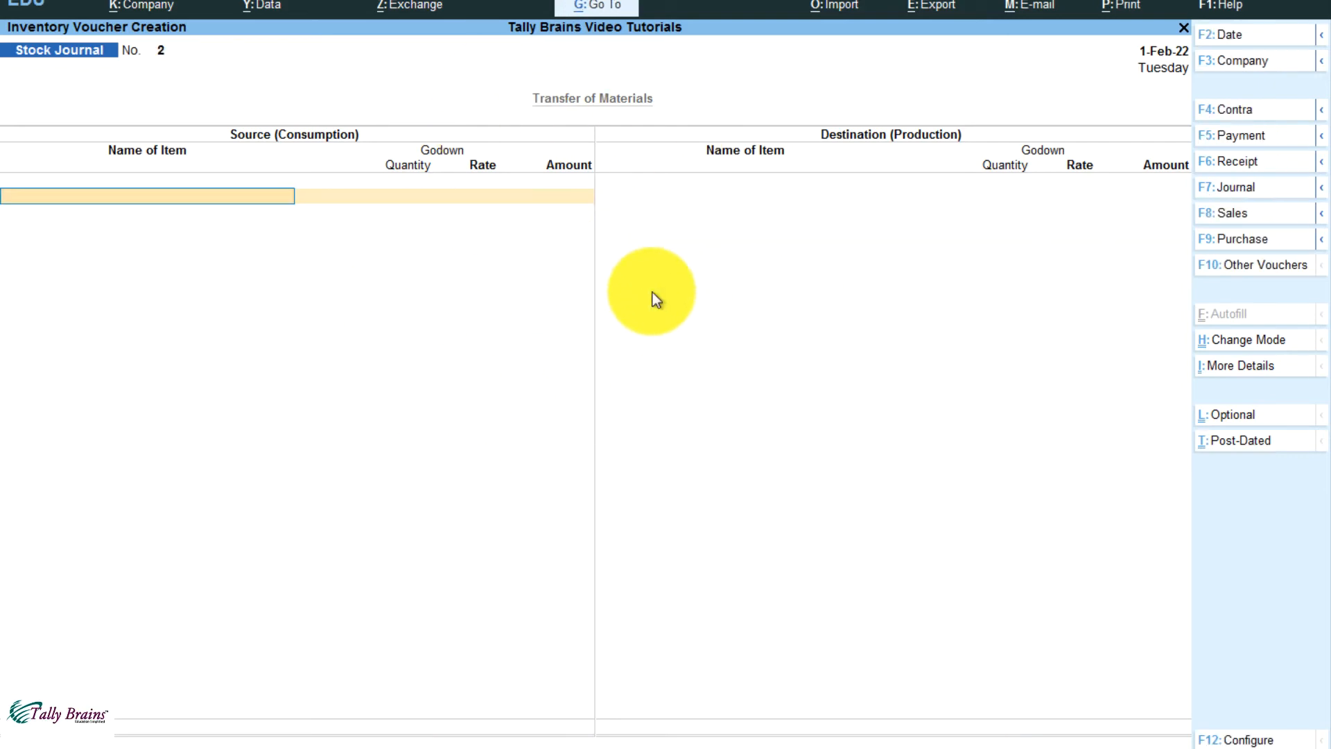
Change the new voucher's mode to Inter-Godown Transfers and set Bilaspur as the destination godown from the Word example
{"action": "left_click", "coordinate": [1253, 345]}
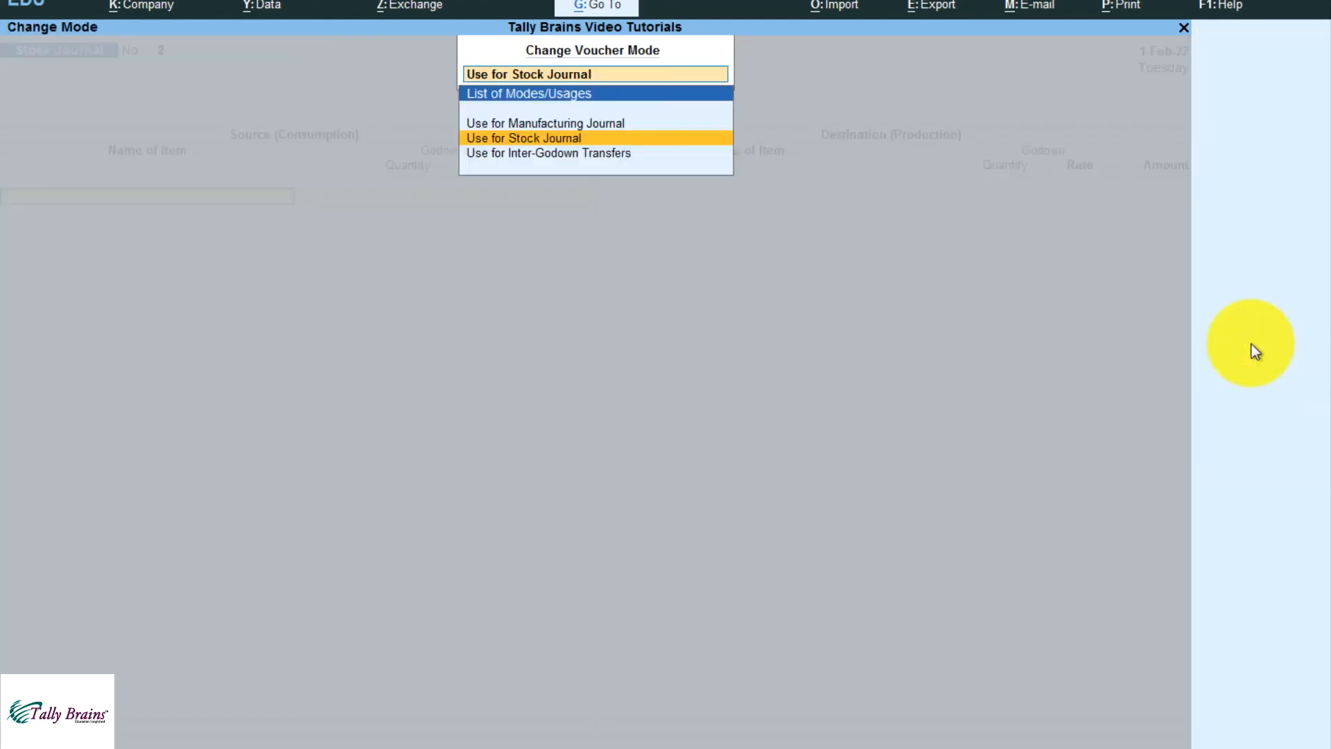
{"action": "key", "text": "Down"}
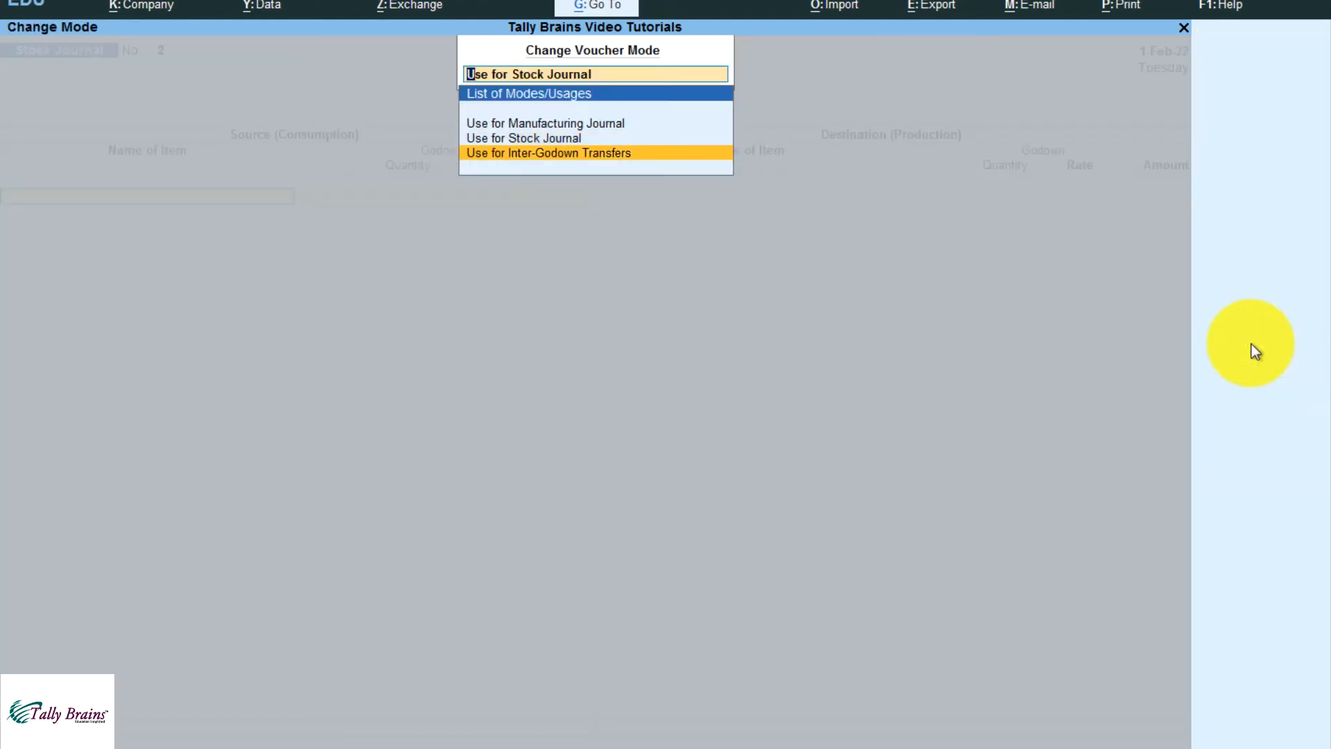
{"action": "key", "text": "Return"}
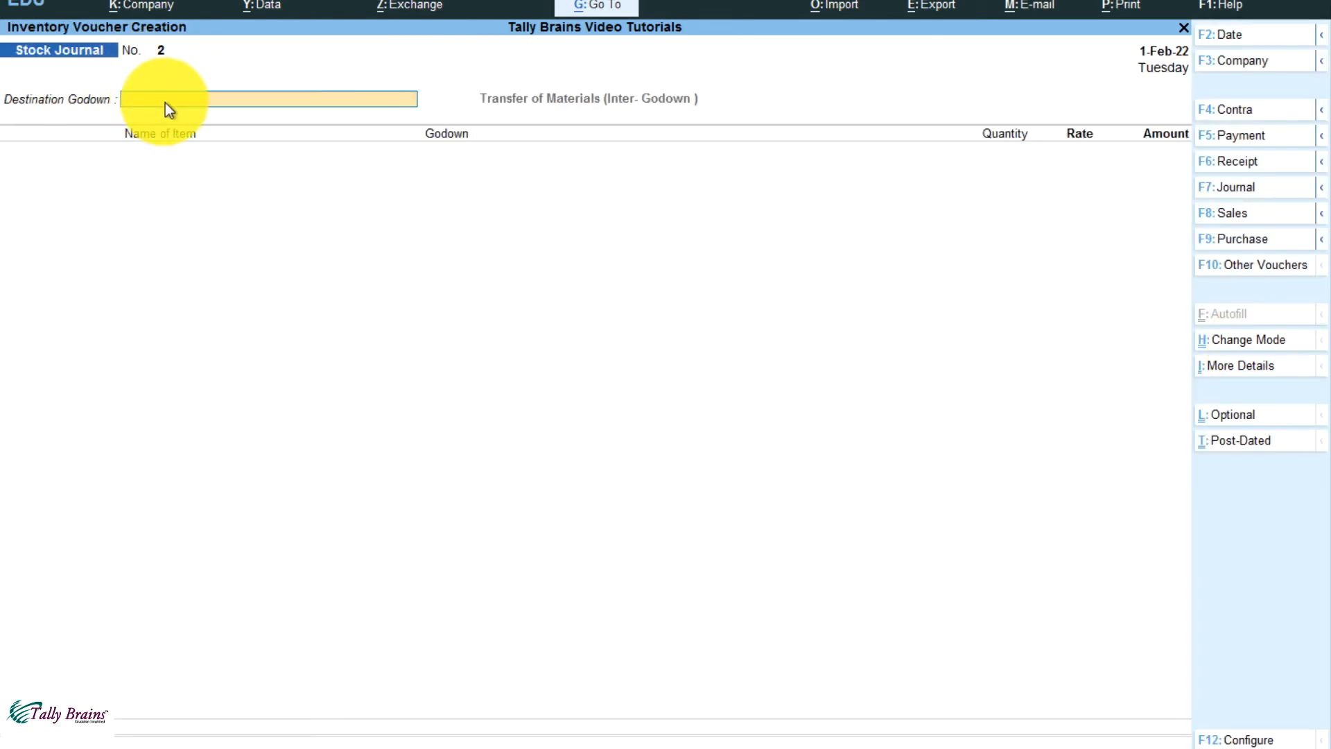
{"action": "key", "text": "alt+Tab"}
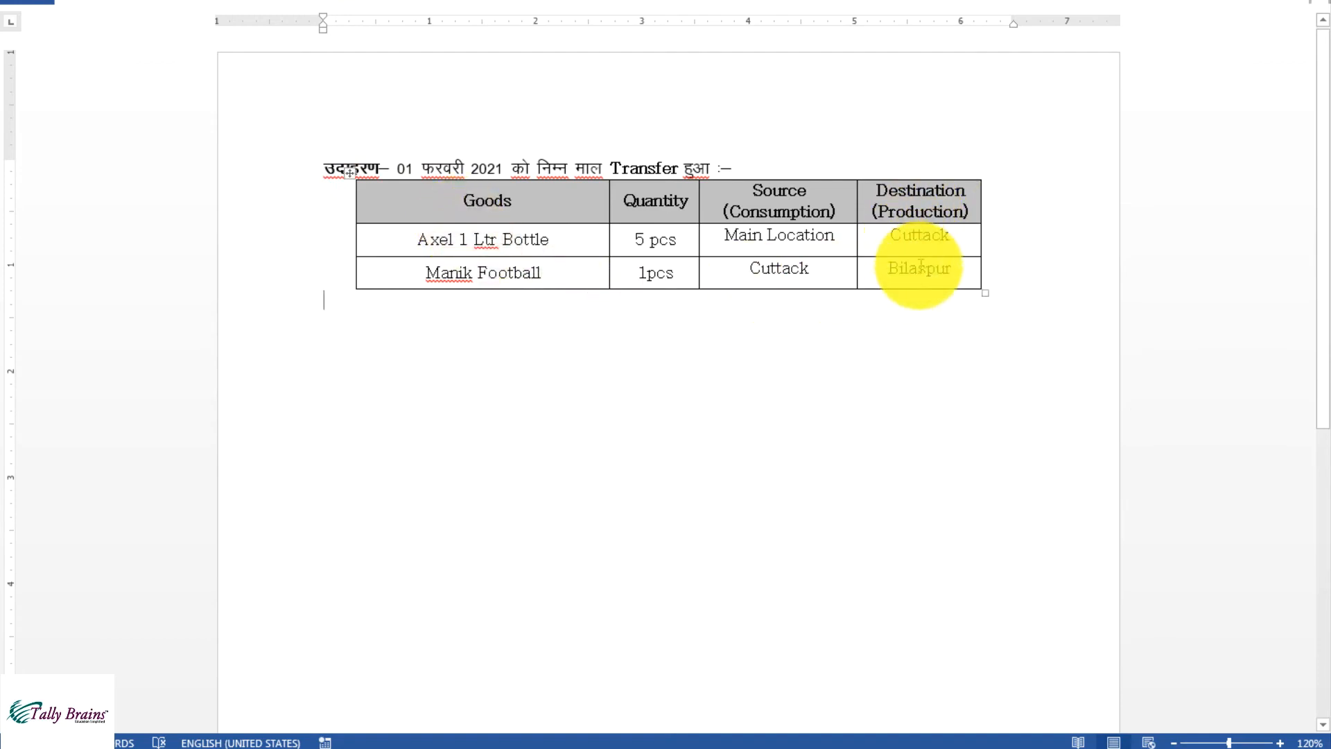
{"action": "key", "text": "alt+Tab"}
{"action": "key", "text": "alt+Tab"}
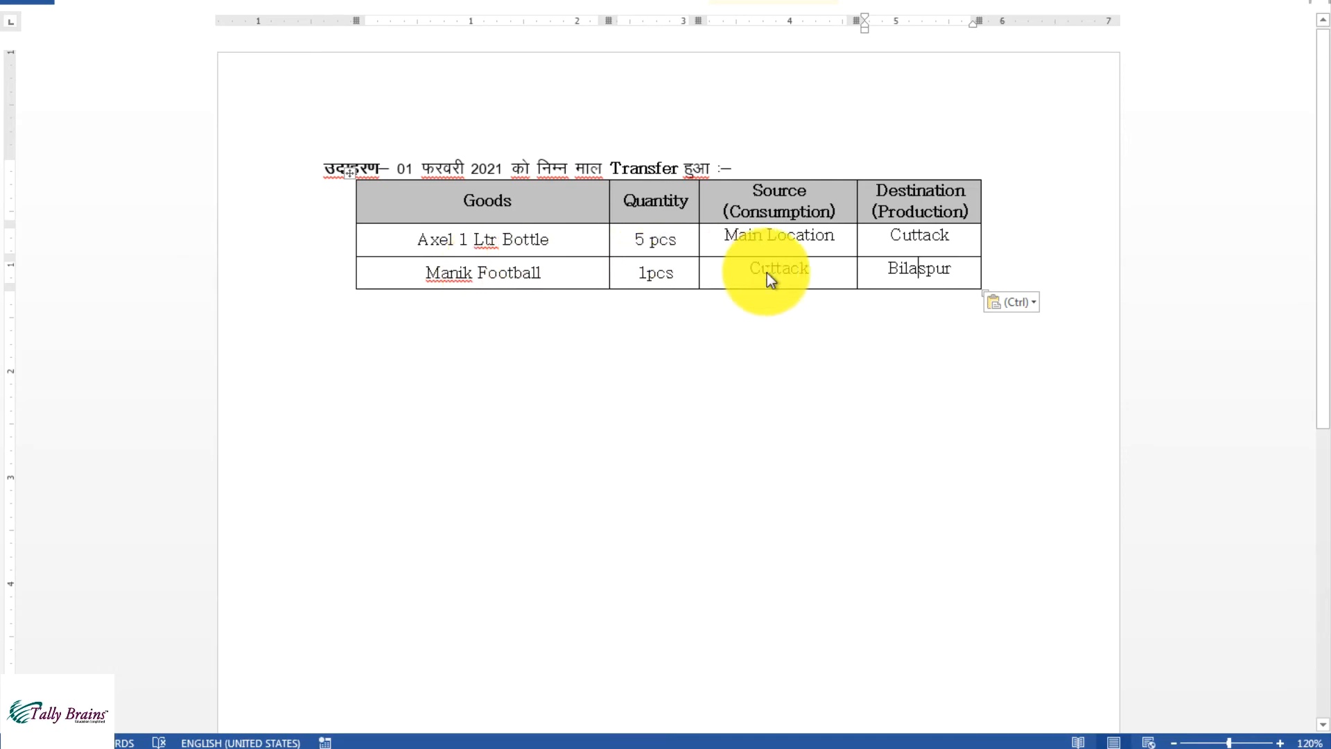
{"action": "key", "text": "alt+Tab"}
Enter the transfer line for Manik Football with source godown Cuttack and quantity 1 pcs, and save the voucher
{"action": "type", "text": "Man"}
{"action": "key", "text": "Return"}
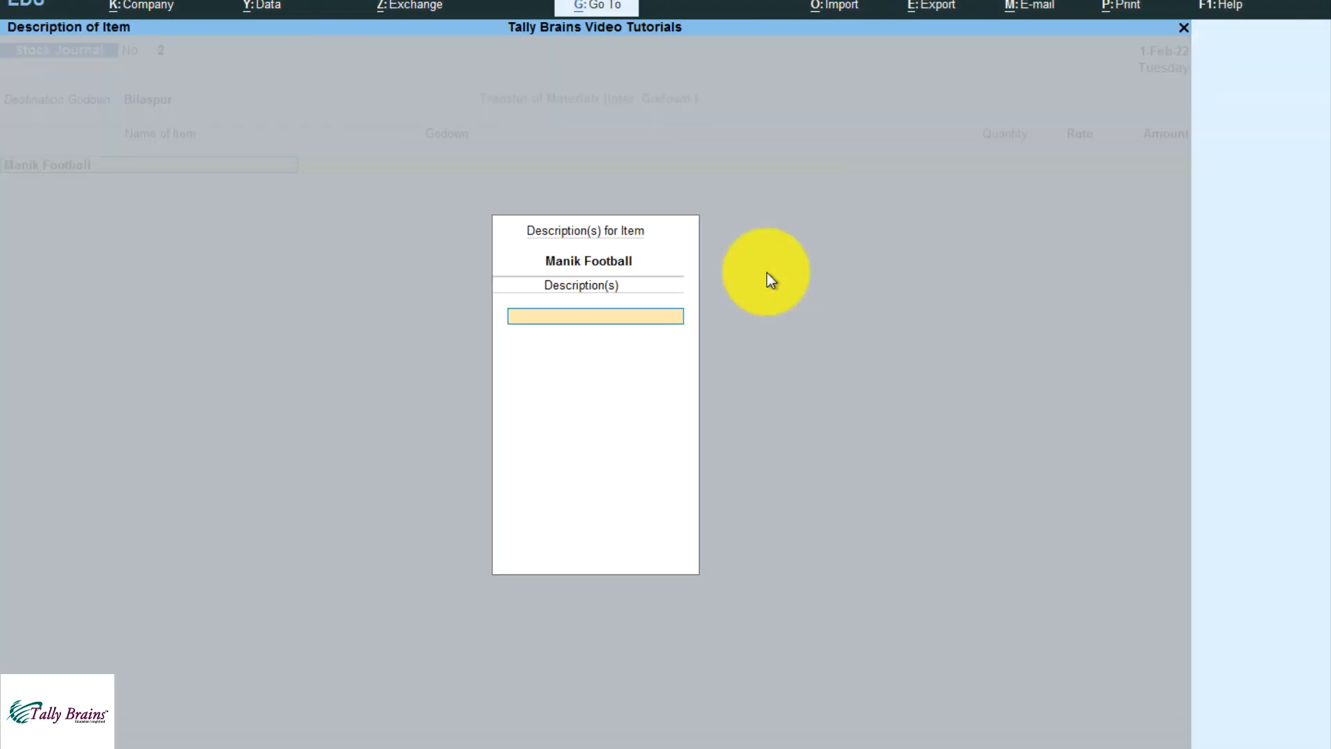
{"action": "key", "text": "Return"}
{"action": "type", "text": "Cu"}
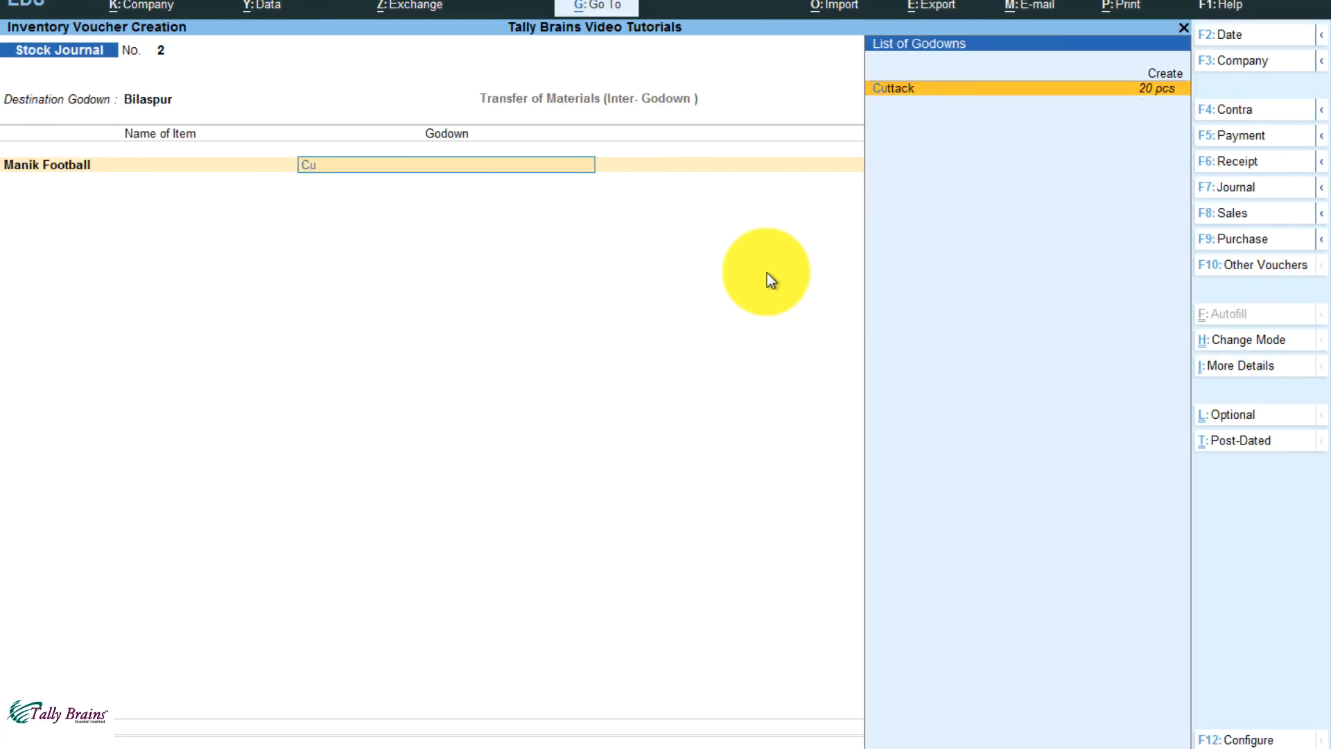
{"action": "key", "text": "Return"}
{"action": "type", "text": "1"}
{"action": "key", "text": "Return"}
{"action": "key", "text": "Return"}
{"action": "key", "text": "Return"}
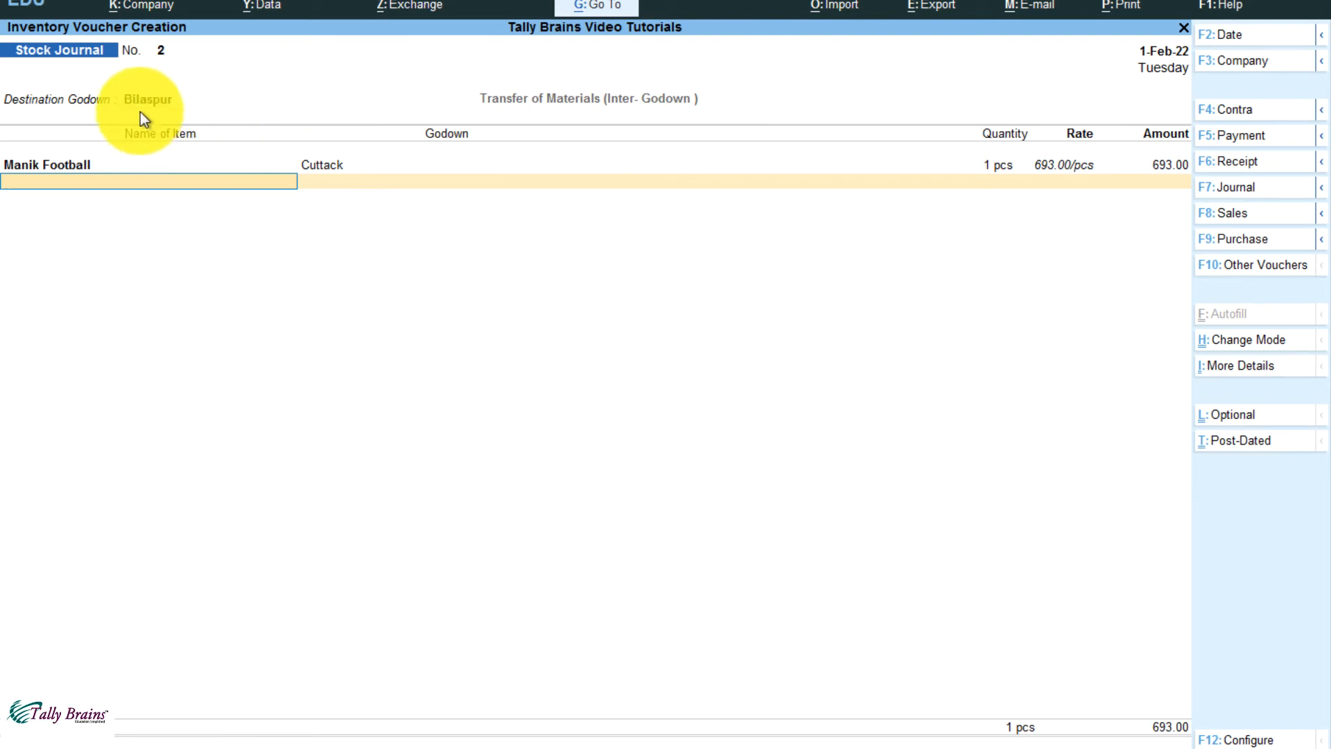
{"action": "key", "text": "ctrl+a"}
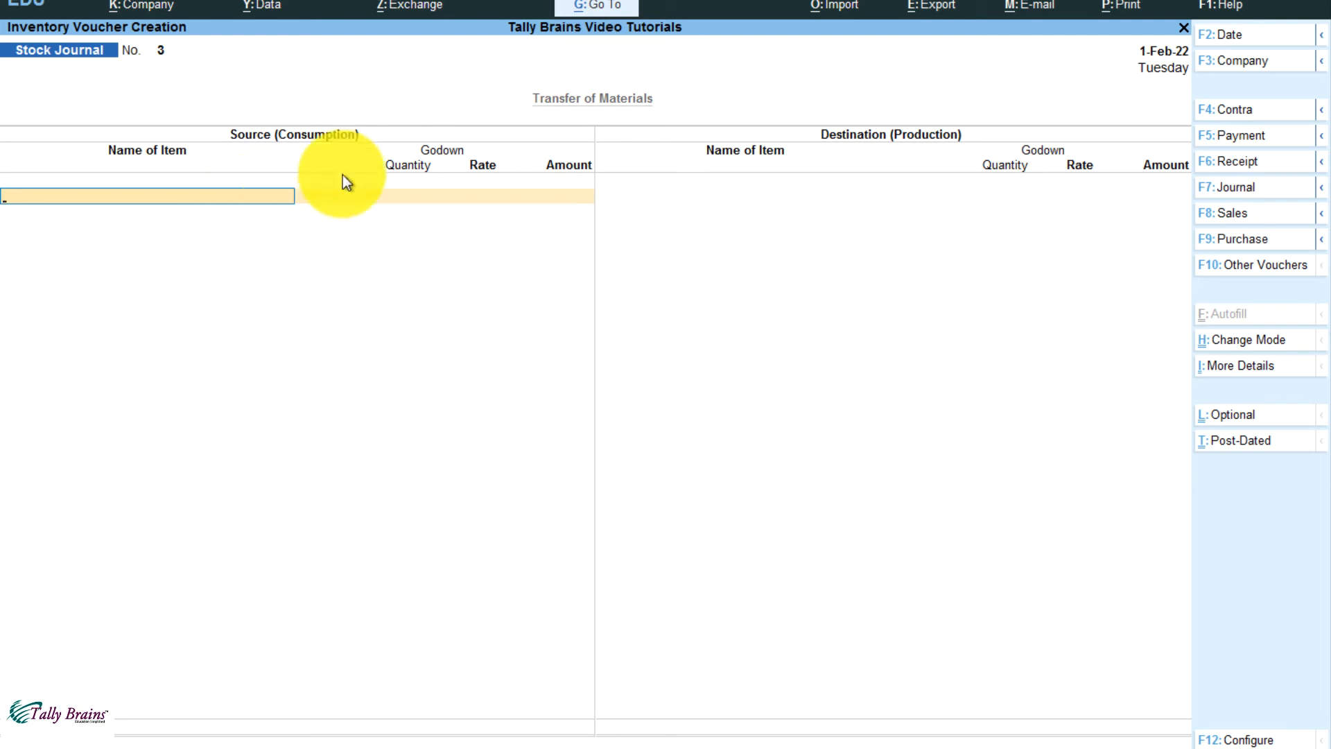
Switch the next blank stock journal to the Inter-Godown Transfers mode
{"action": "left_click", "coordinate": [1226, 344]}
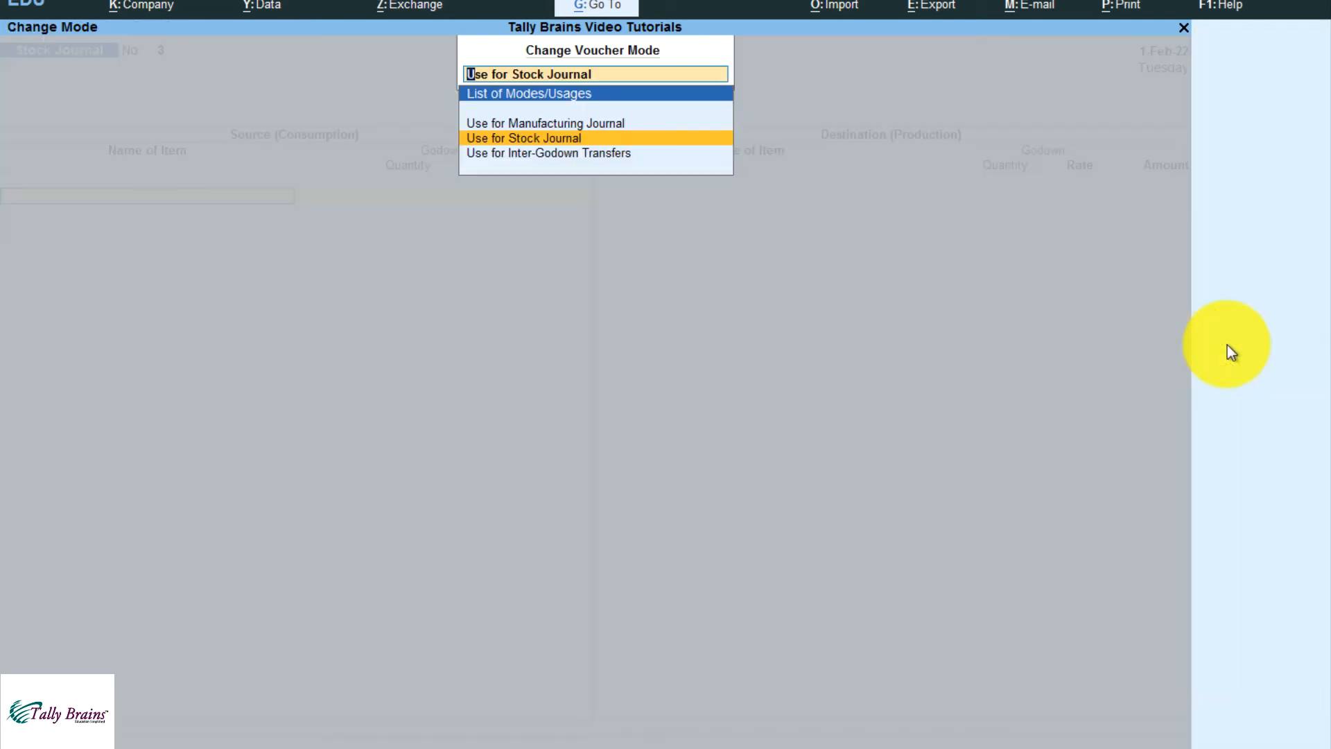
{"action": "key", "text": "Down"}
{"action": "key", "text": "Return"}
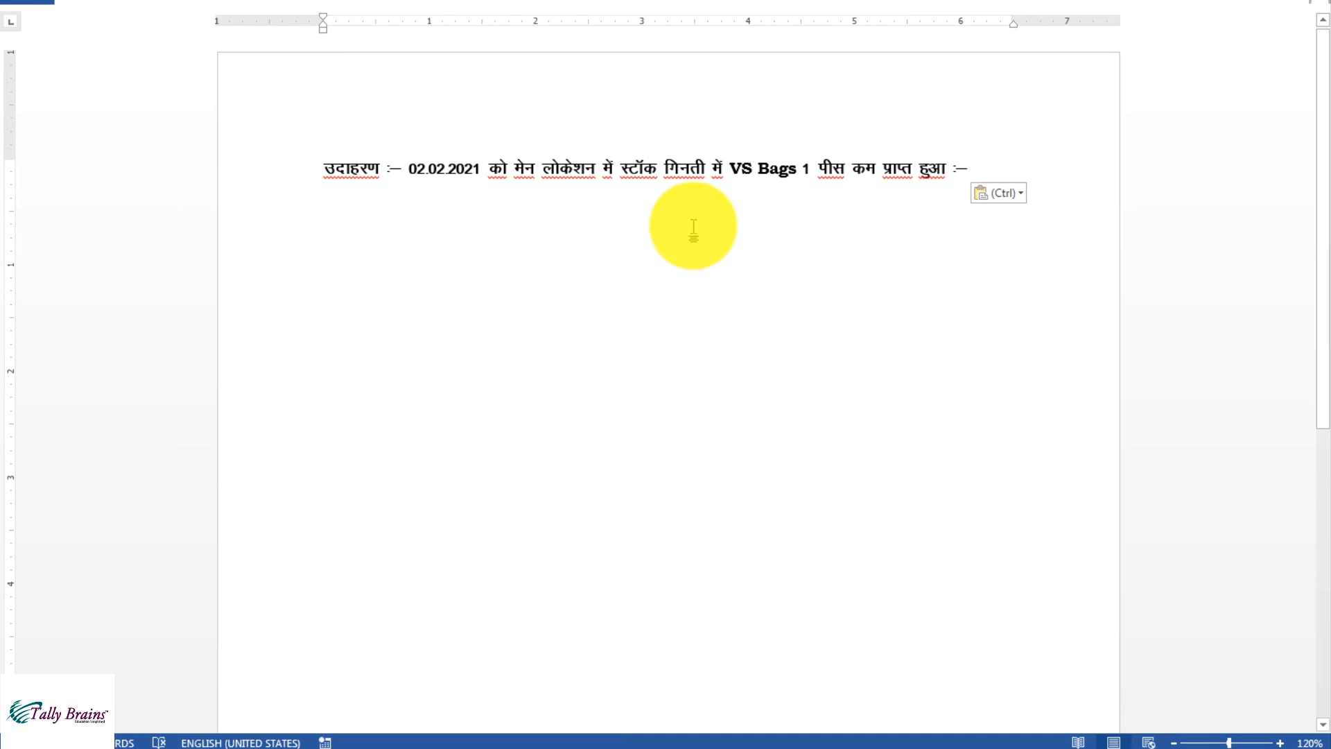
Add the note "Actual stock is less than books" below the VS Bags shortage example
{"action": "key", "text": "Return"}
{"action": "key", "text": "Return"}
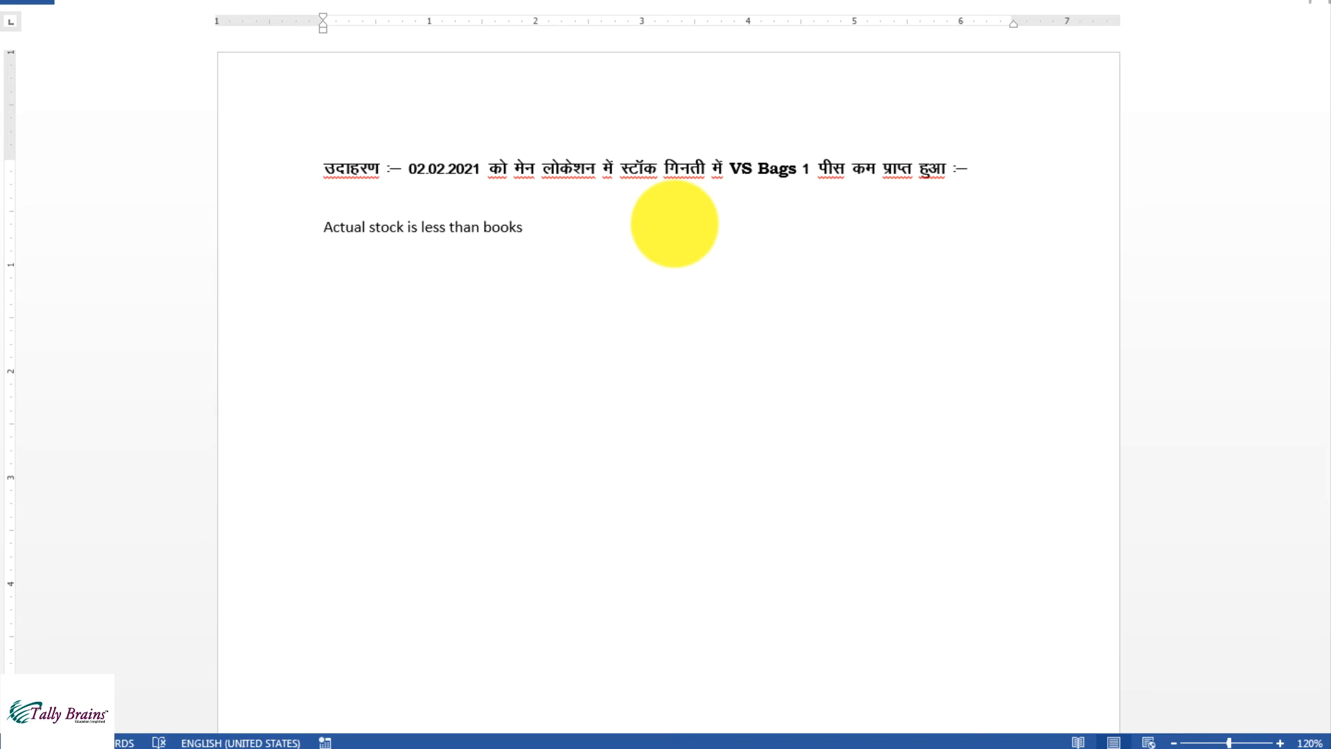
{"action": "triple_click", "coordinate": [677, 225]}
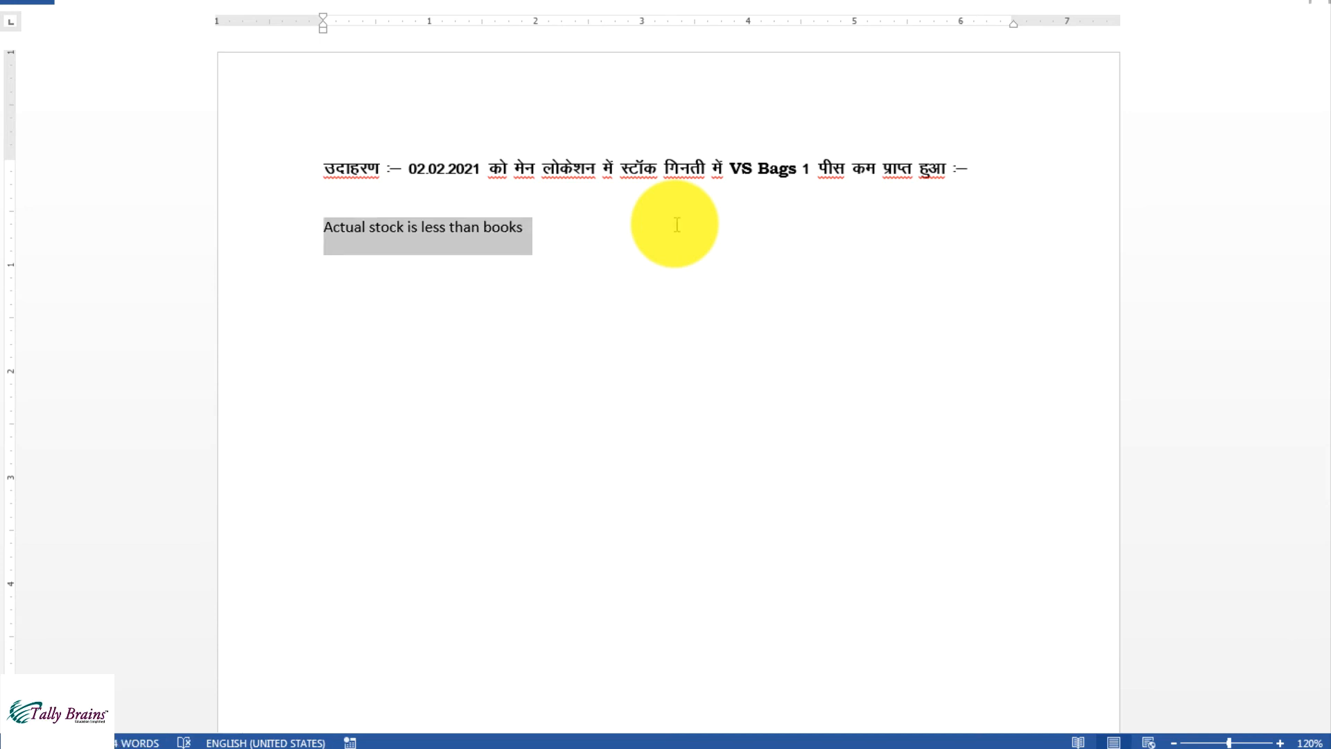
{"action": "left_click", "coordinate": [500, 168]}
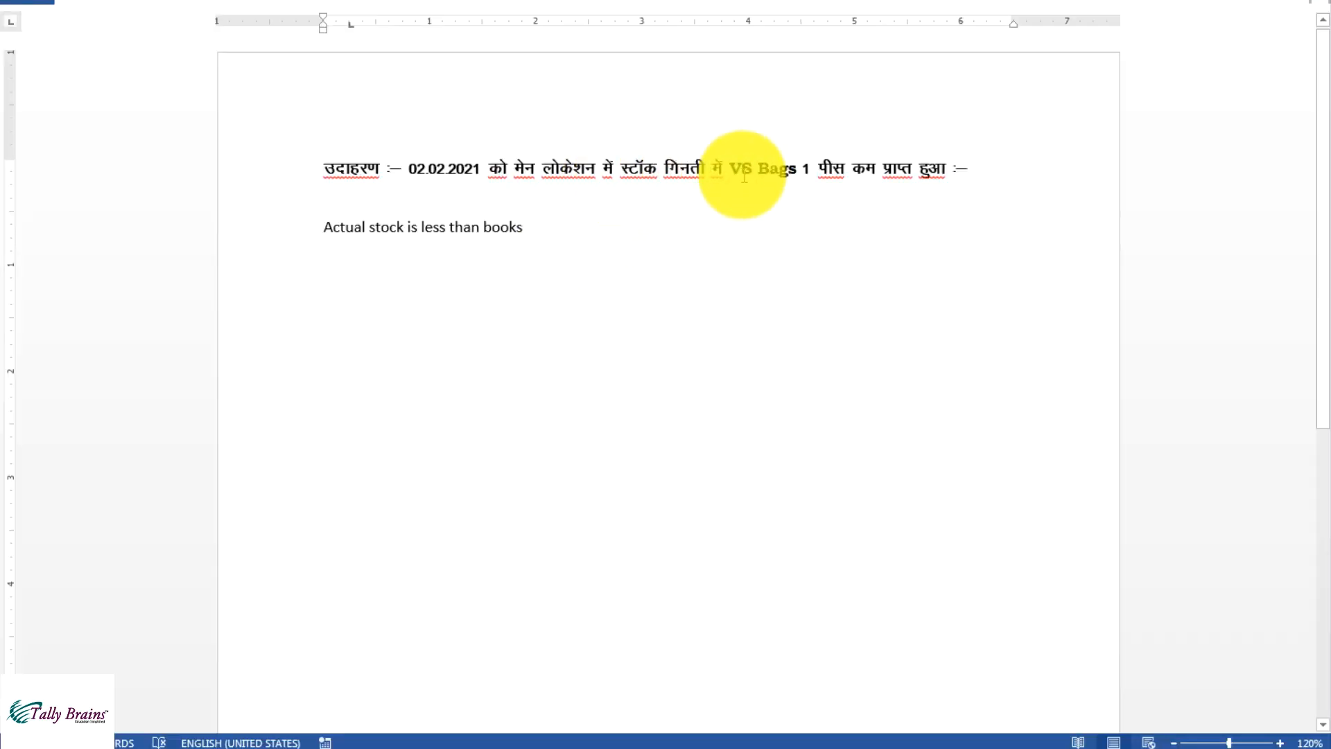
Switch to Tally and enter the source line for VS Bags with godown Main Location and quantity 1 pcs
{"action": "key", "text": "alt+Tab"}
{"action": "type", "text": "Vs"}
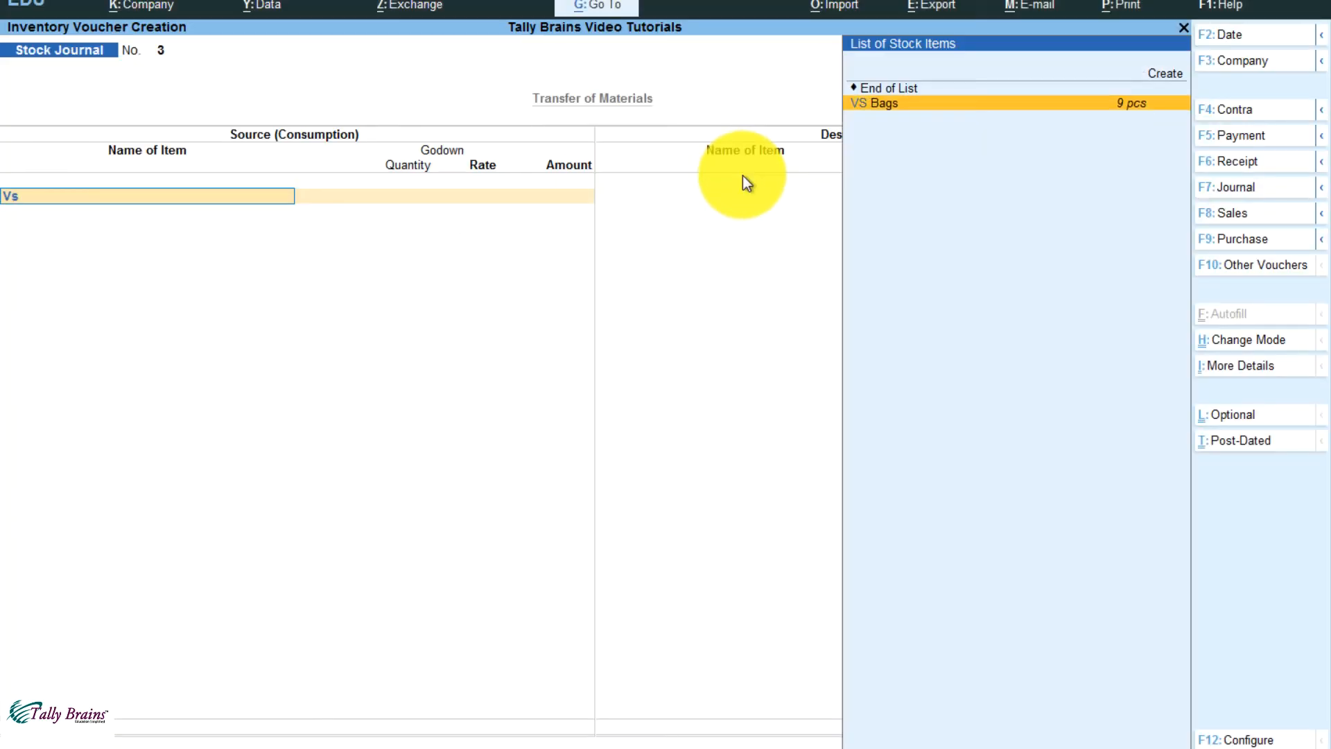
{"action": "key", "text": "Return"}
{"action": "key", "text": "Return"}
{"action": "type", "text": "Ma"}
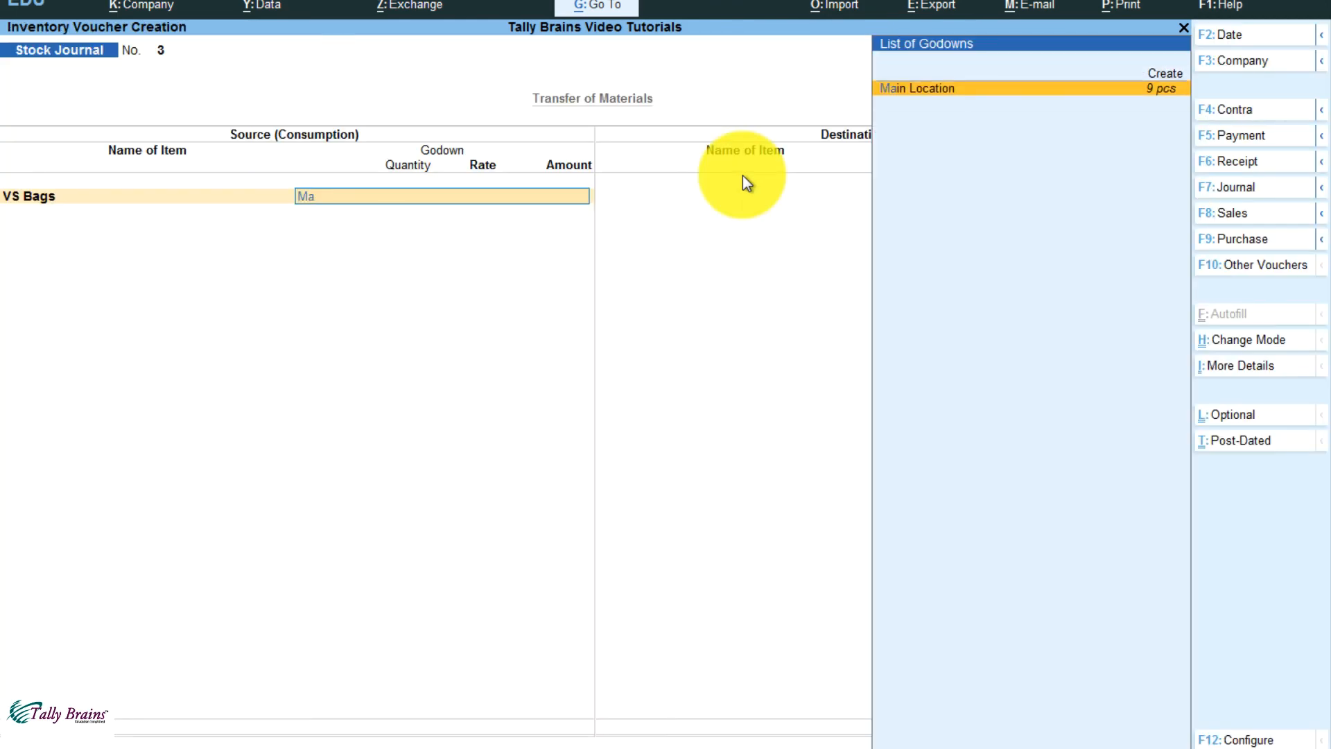
{"action": "key", "text": "Return"}
{"action": "type", "text": "1"}
{"action": "key", "text": "Return"}
Recheck the source godown and quantity, end the destination list without an item and save the stock journal
{"action": "key", "text": "BackSpace"}
{"action": "key", "text": "BackSpace"}
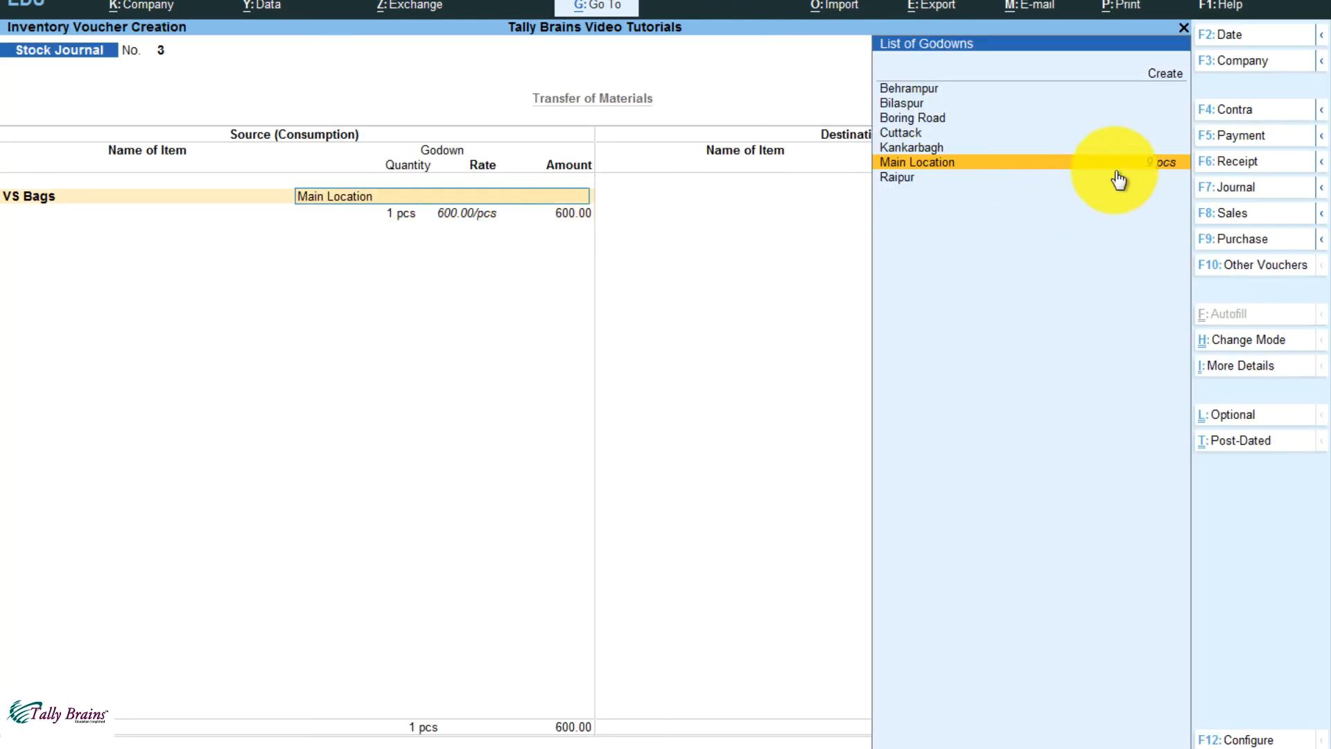
{"action": "key", "text": "Return"}
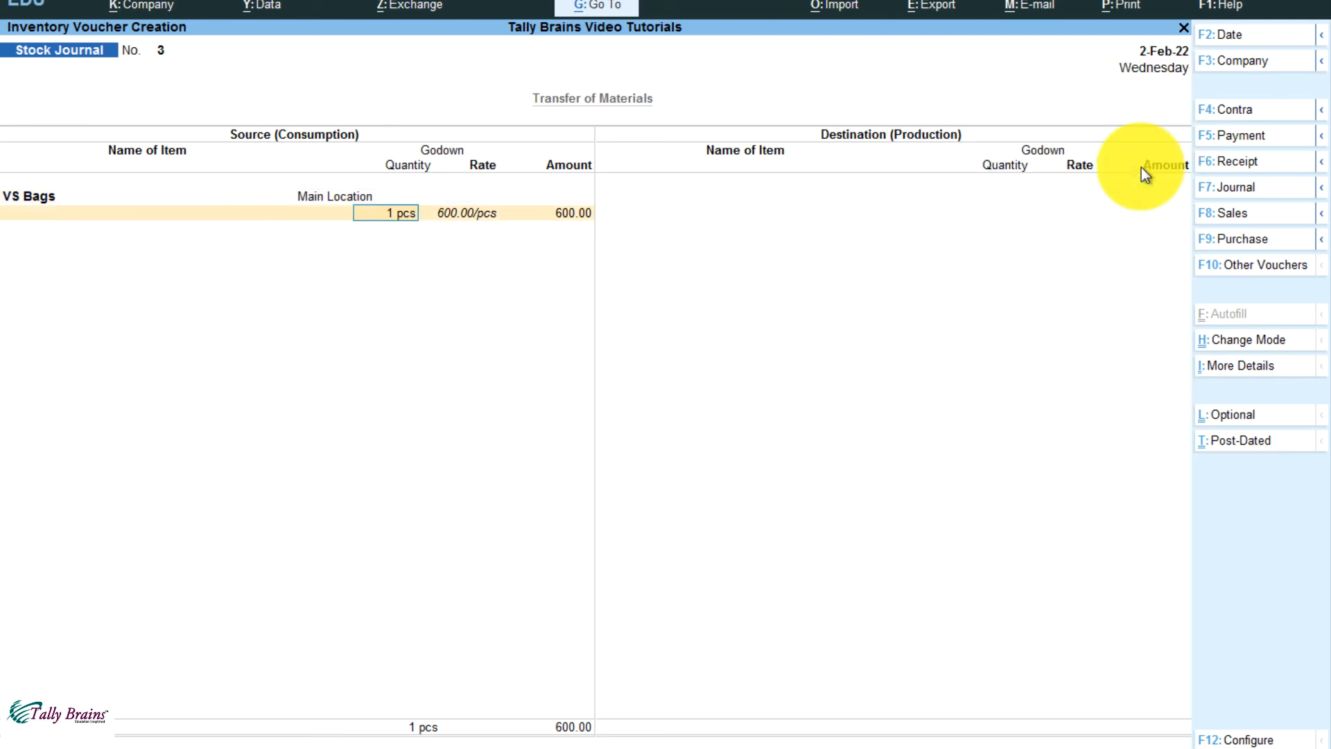
{"action": "key", "text": "Return"}
{"action": "key", "text": "Return"}
{"action": "key", "text": "Return"}
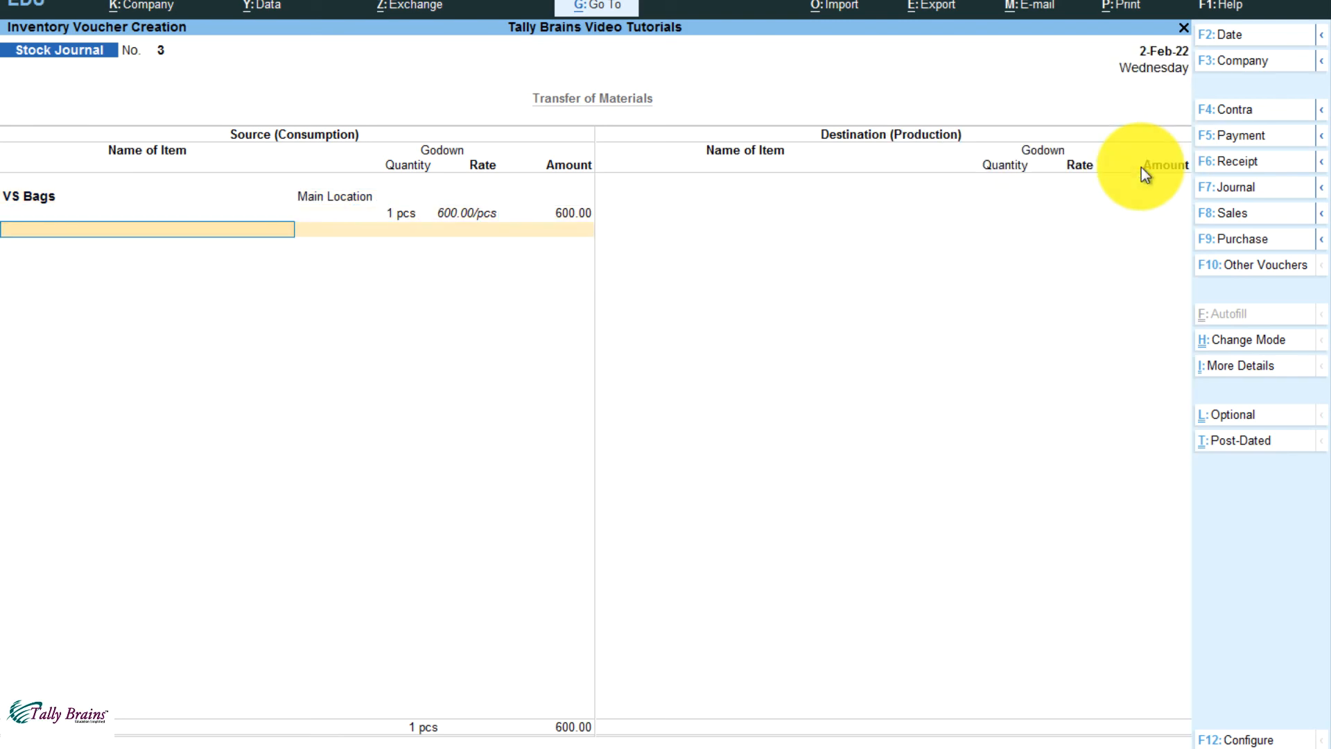
{"action": "key", "text": "Return"}
{"action": "key", "text": "Return"}
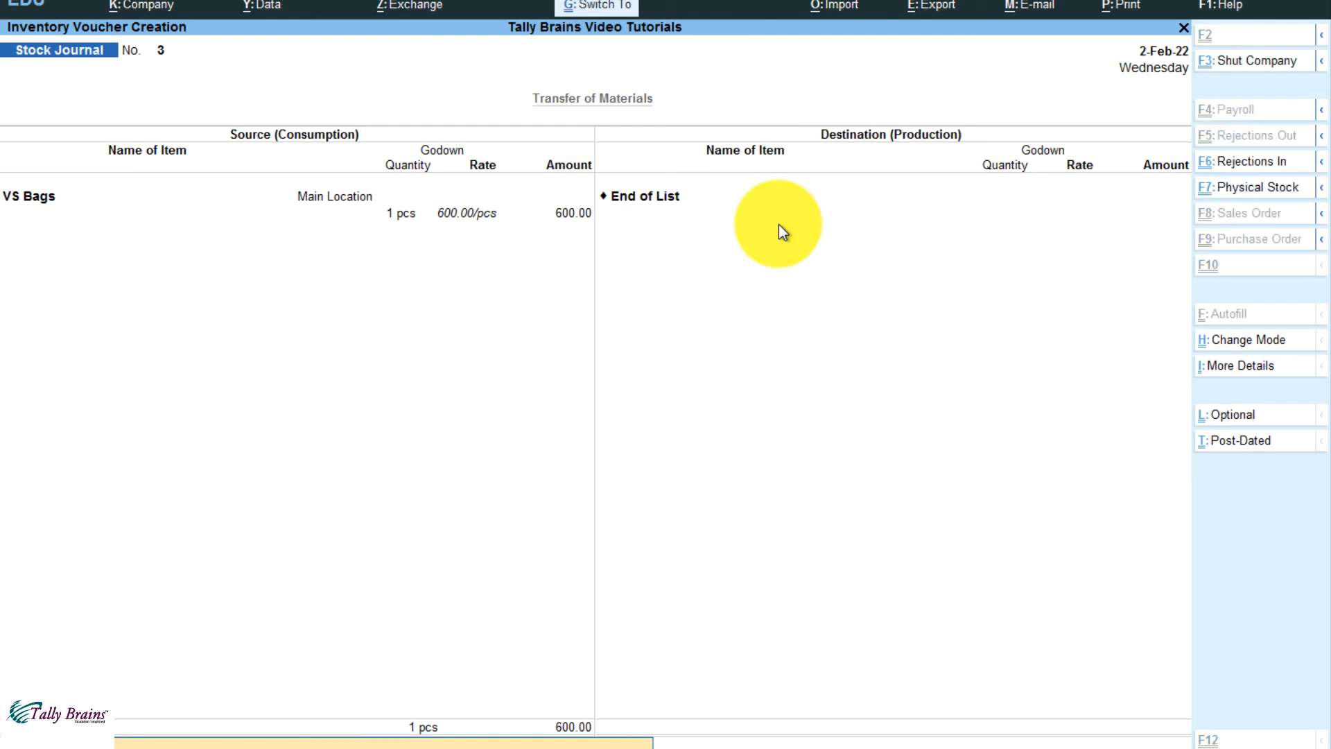
{"action": "key", "text": "ctrl+a"}
Quit voucher creation and open the Stock Summary with the godown breakdown of VS Bags expanded
{"action": "key", "text": "Escape"}
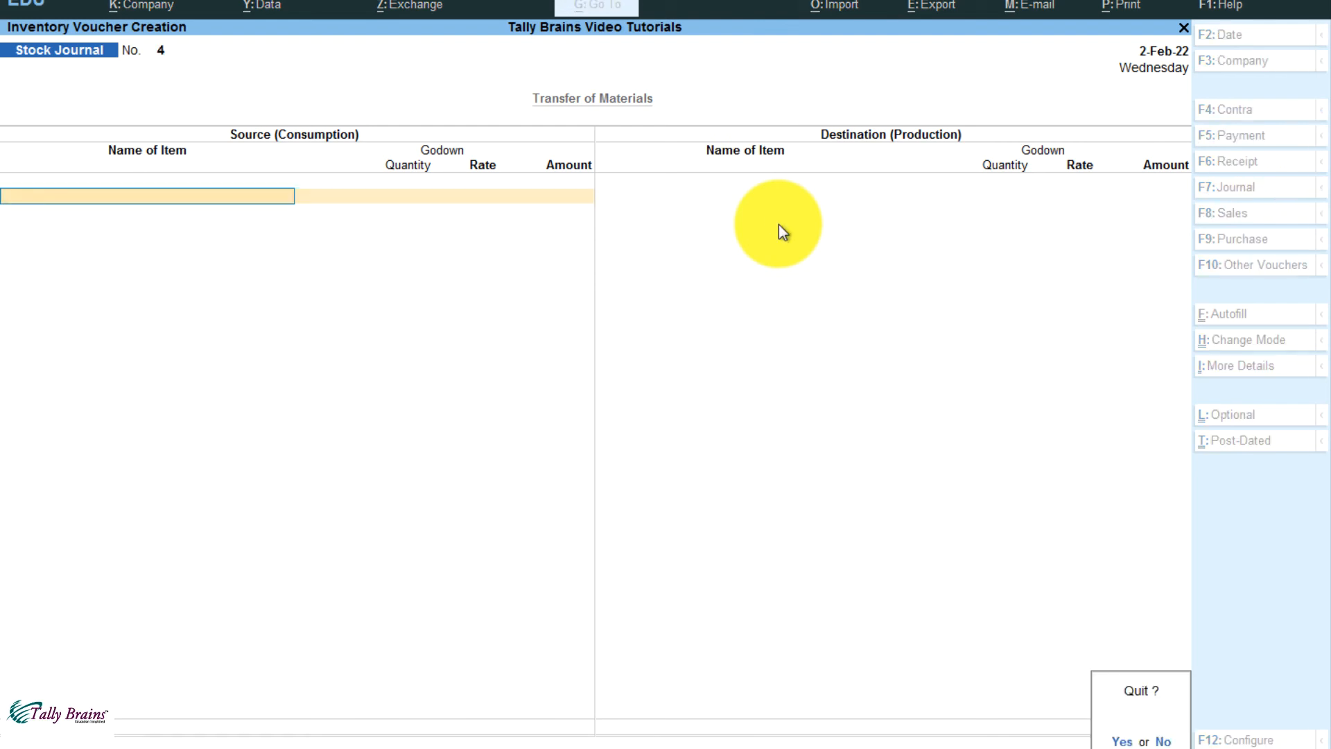
{"action": "key", "text": "y"}
{"action": "key", "text": "Down"}
{"action": "key", "text": "Down"}
{"action": "key", "text": "Down"}
{"action": "key", "text": "Down"}
{"action": "key", "text": "Down"}
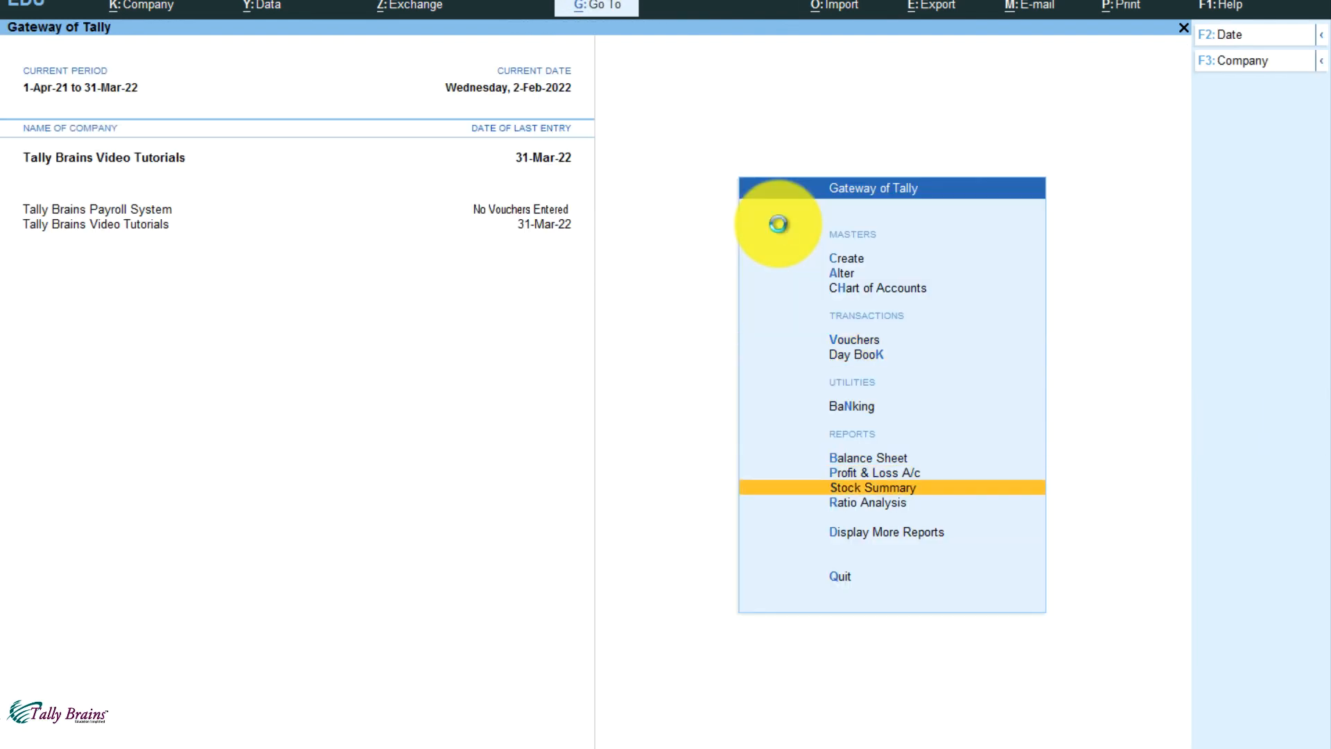
{"action": "key", "text": "Return"}
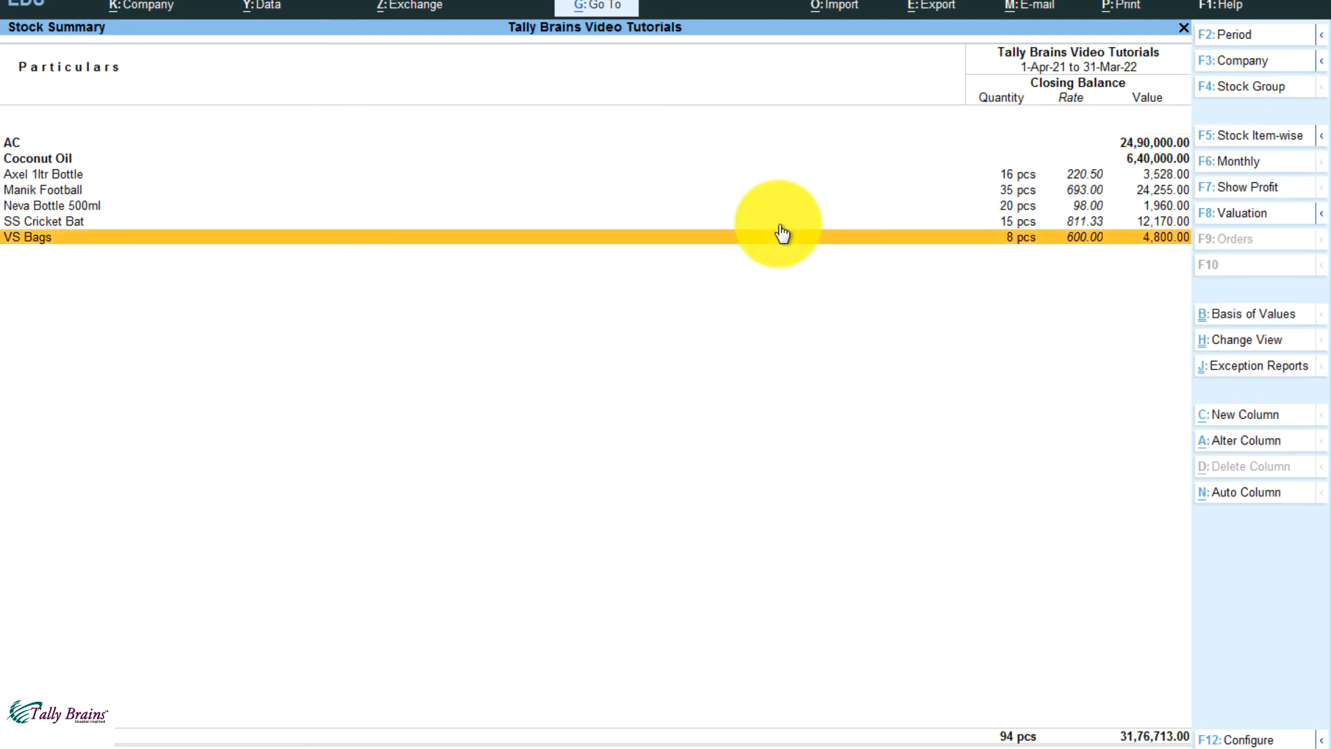
{"action": "key", "text": "shift+Return"}
{"action": "key", "text": "Down"}
{"action": "key", "text": "space"}
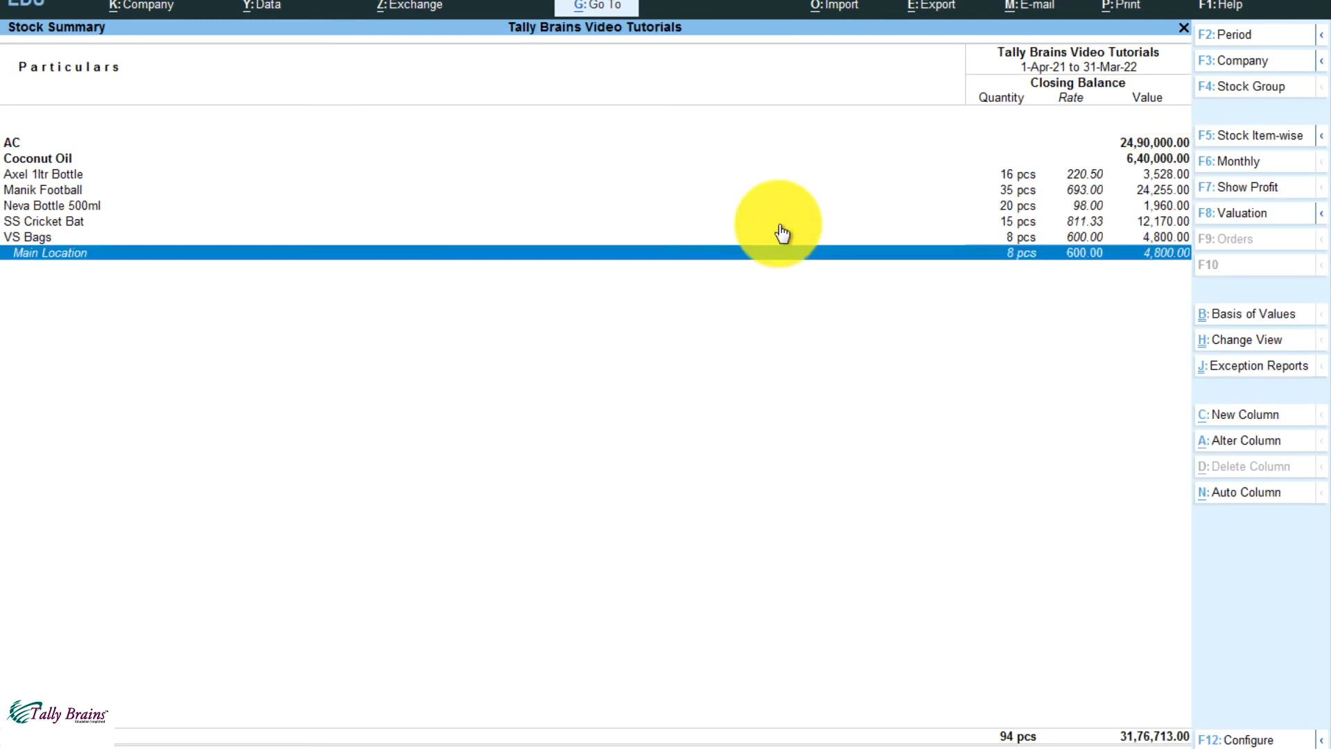
Examine the monthly godown summary and February vouchers of VS Bags at Main Location, and return to the Gateway of Tally
{"action": "key", "text": "Return"}
{"action": "key", "text": "Up"}
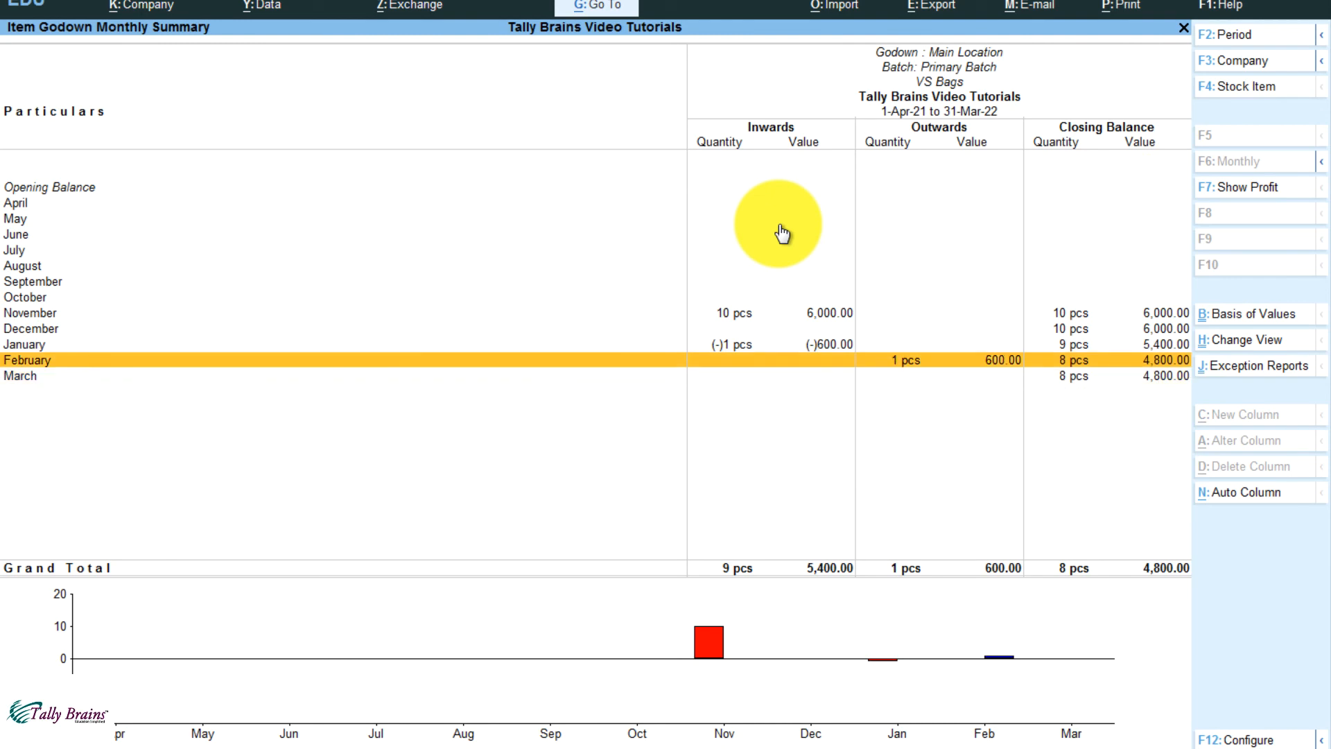
{"action": "key", "text": "Up"}
{"action": "key", "text": "Down"}
{"action": "key", "text": "Return"}
{"action": "key", "text": "Escape"}
{"action": "key", "text": "Escape"}
{"action": "key", "text": "Escape"}
{"action": "key", "text": "Escape"}
{"action": "key", "text": "Escape"}
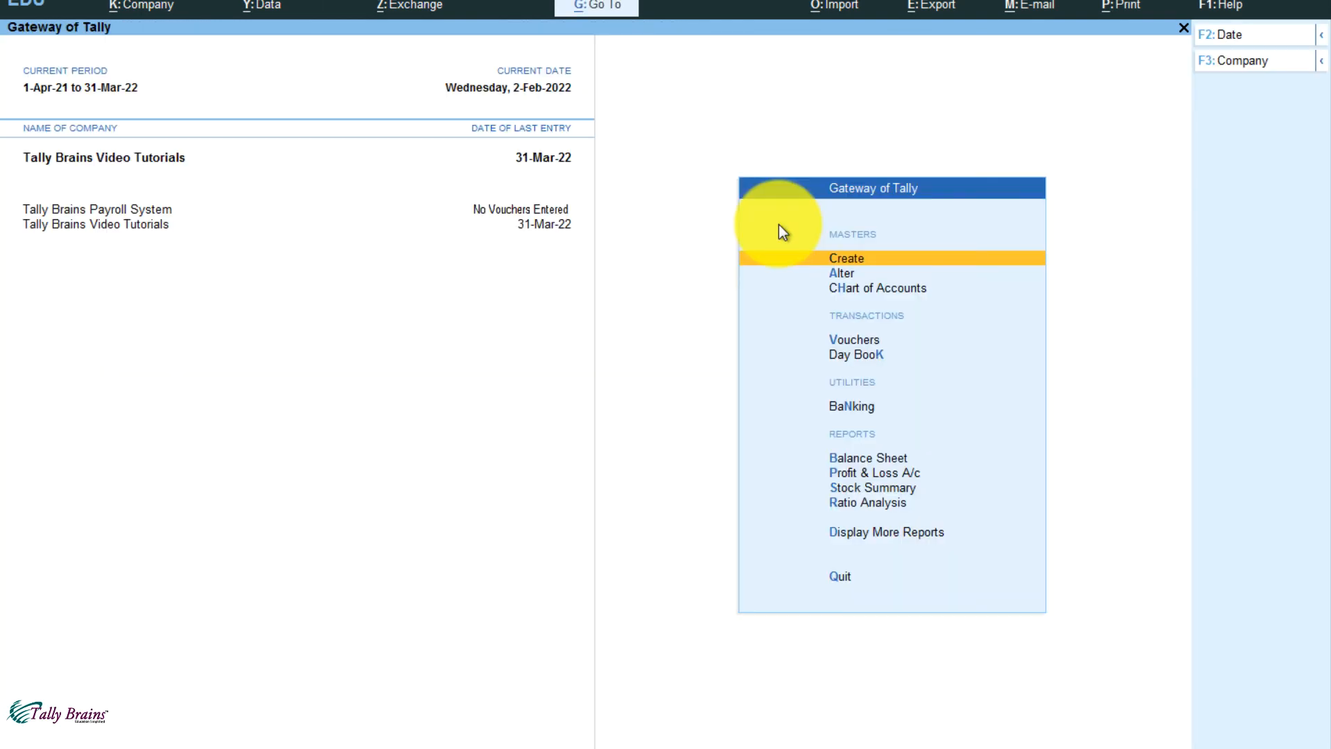
Start a new stock journal with no source item and enter the destination line VS Bags, Main Location, 2 pcs
{"action": "key", "text": "v"}
{"action": "key", "text": "Return"}
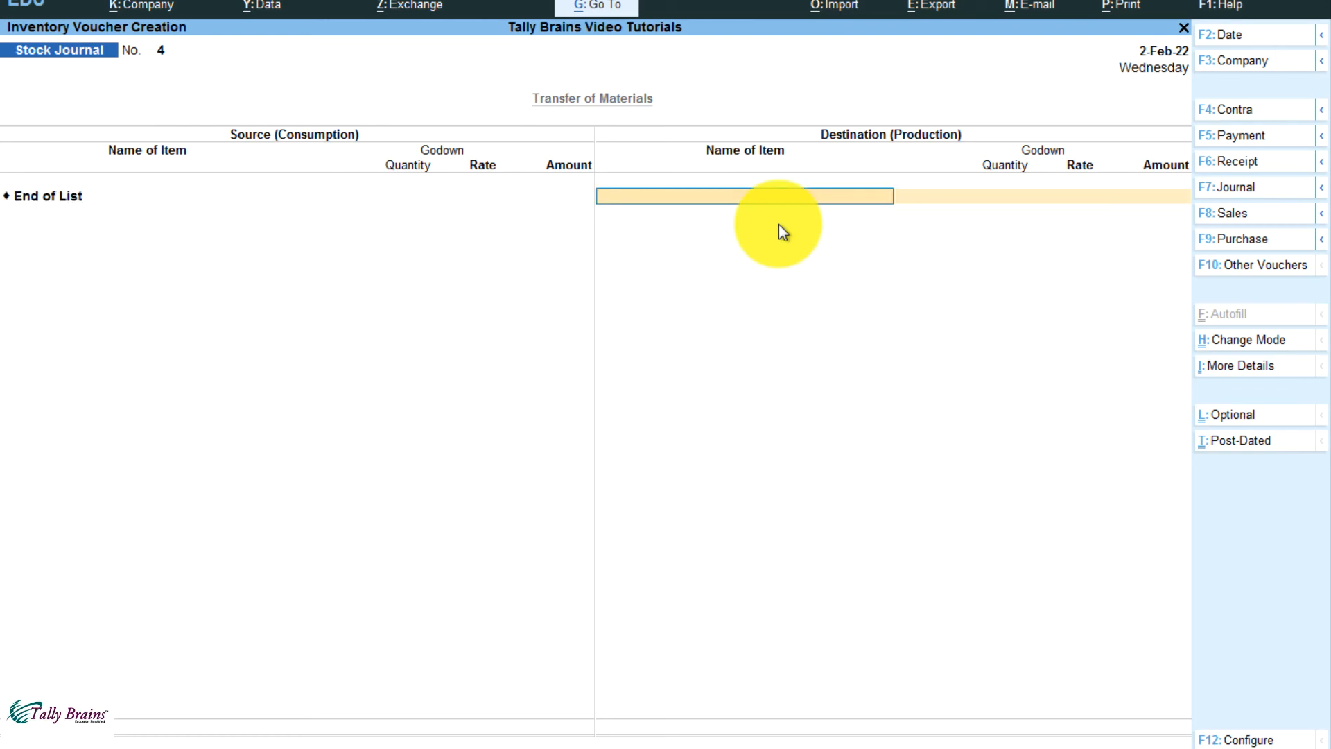
{"action": "type", "text": "vs"}
{"action": "key", "text": "Return"}
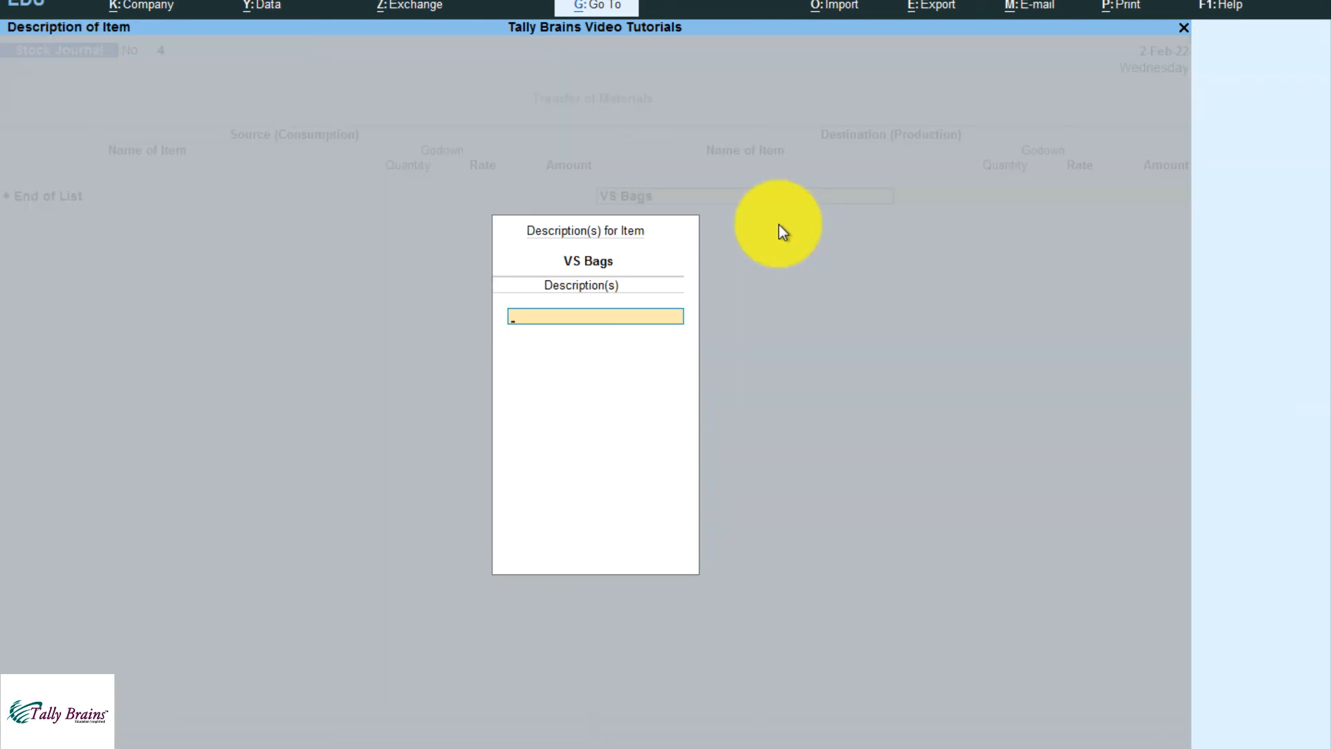
{"action": "key", "text": "Return"}
{"action": "key", "text": "Return"}
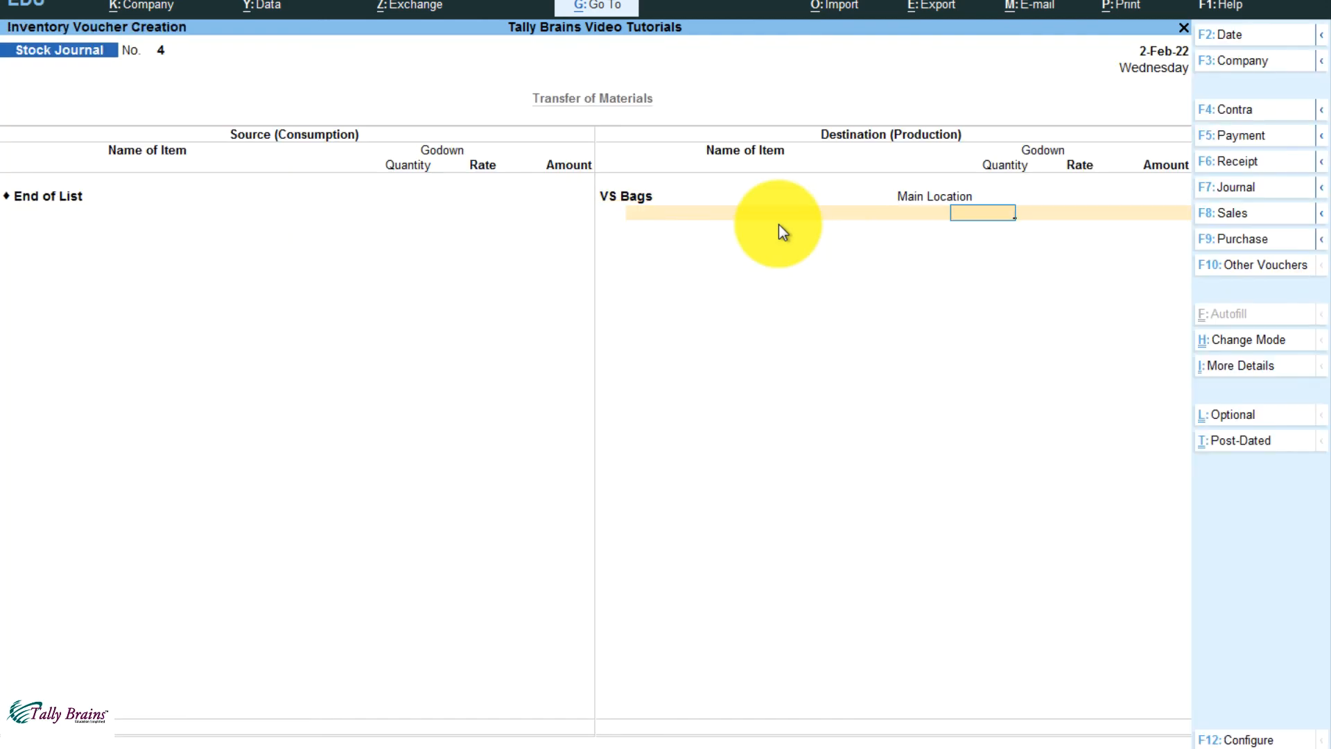
{"action": "type", "text": "2"}
{"action": "key", "text": "Return"}
{"action": "key", "text": "Return"}
{"action": "key", "text": "Return"}
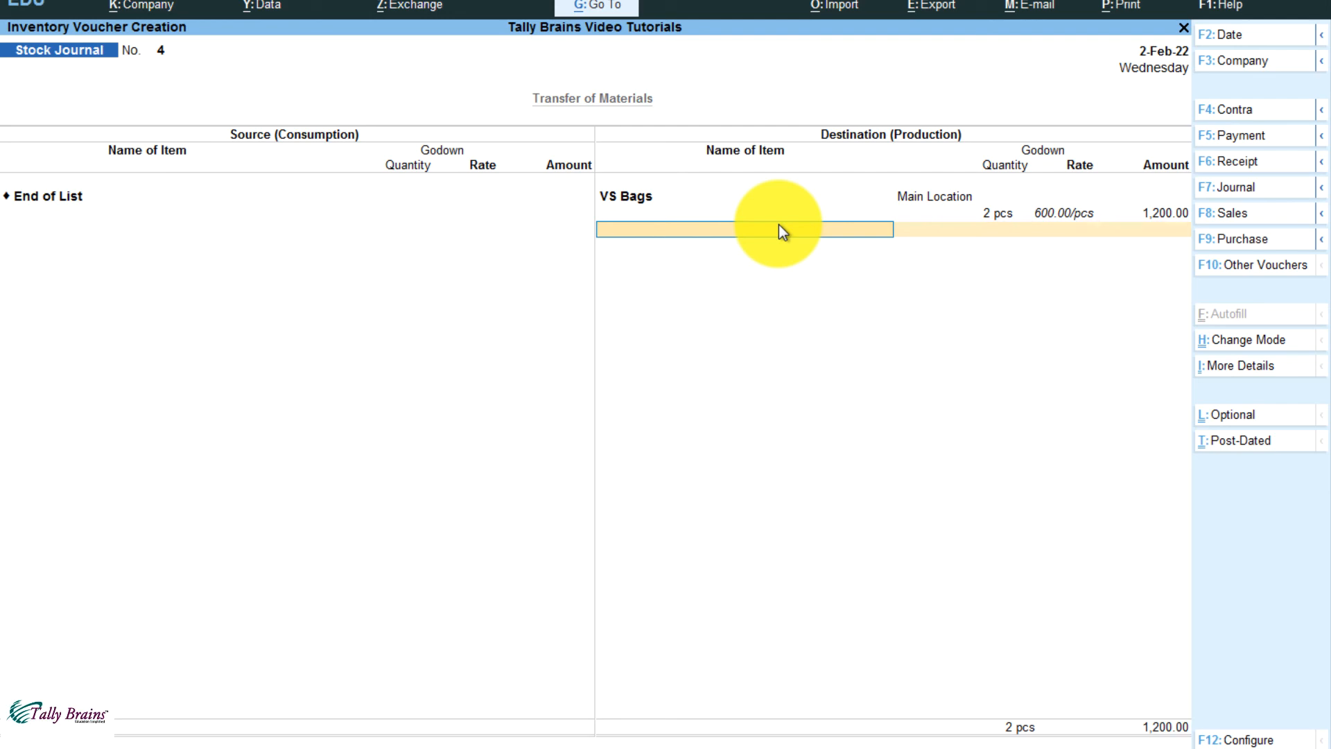
Annotate the source side "tally showing more quantity than actual" and the destination side "When tally showing less qty than actual", with a red line in each header
{"action": "left_click", "coordinate": [997, 217]}
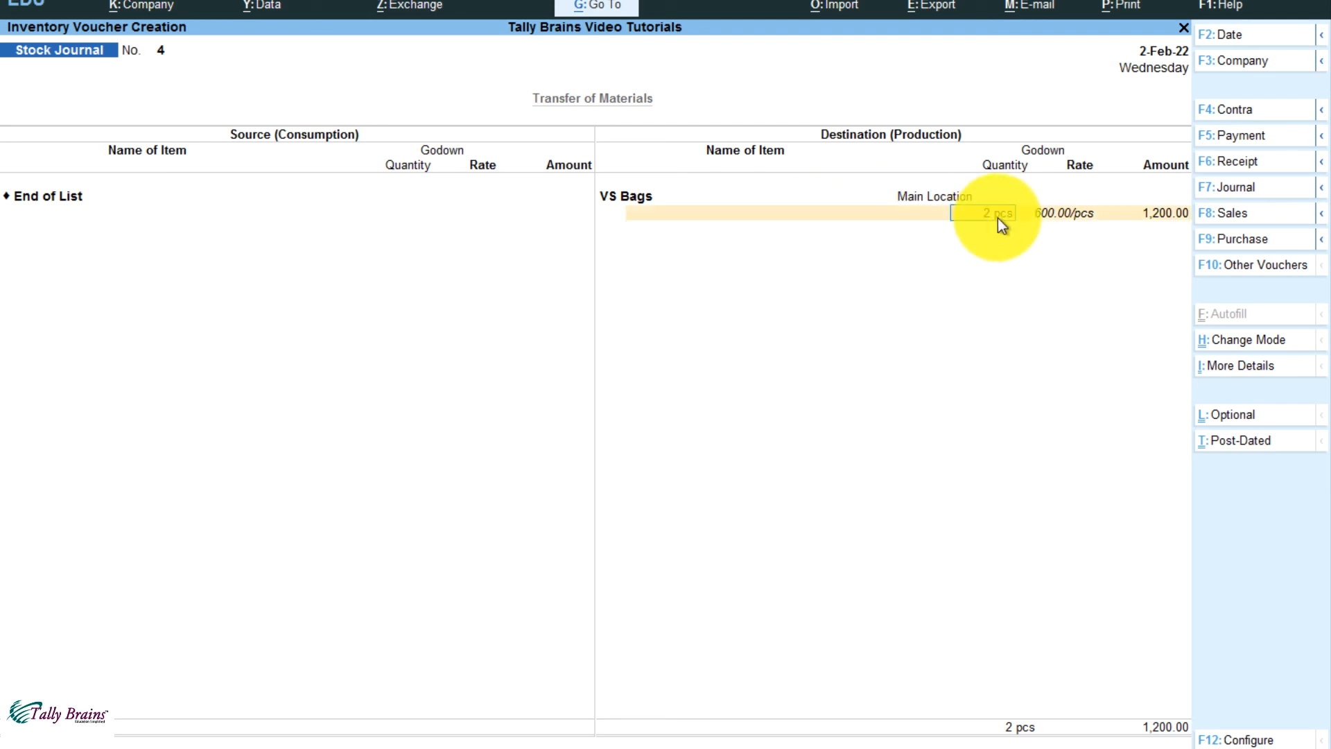
{"action": "key", "text": "ctrl+2"}
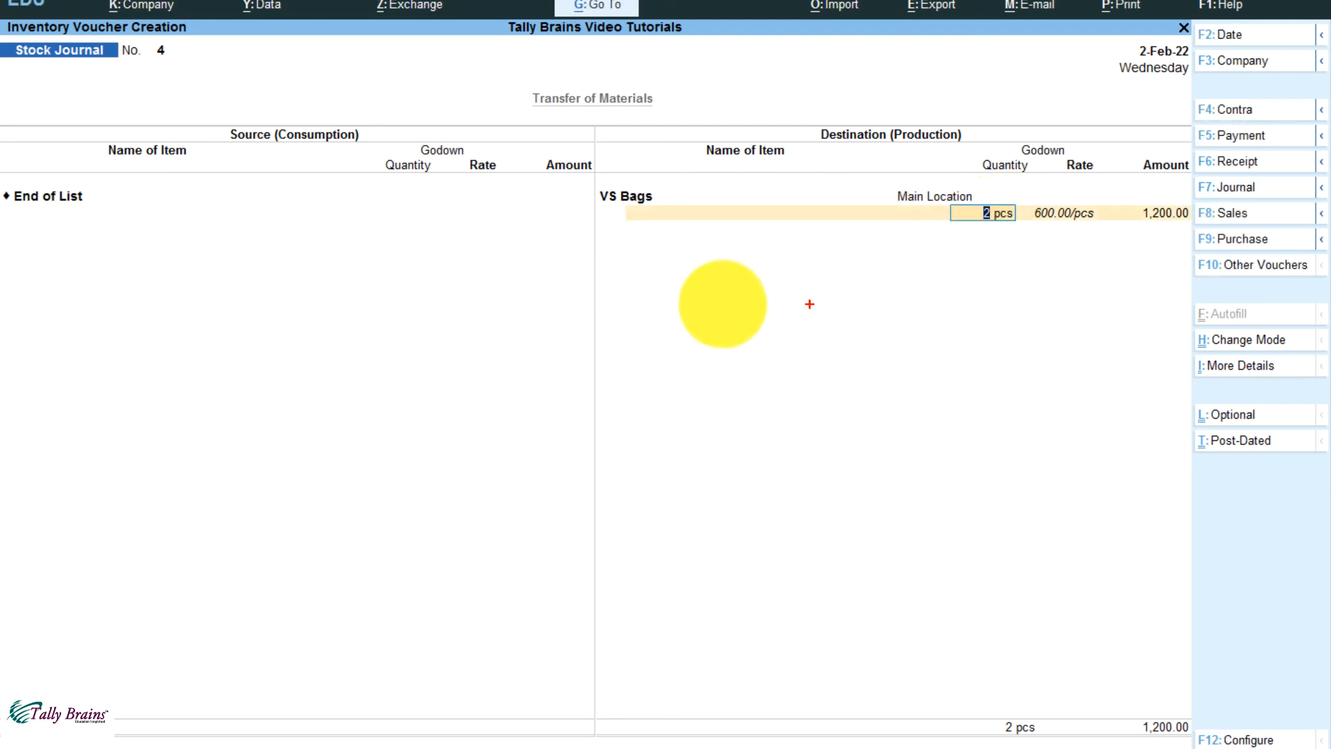
{"action": "key", "text": "t"}
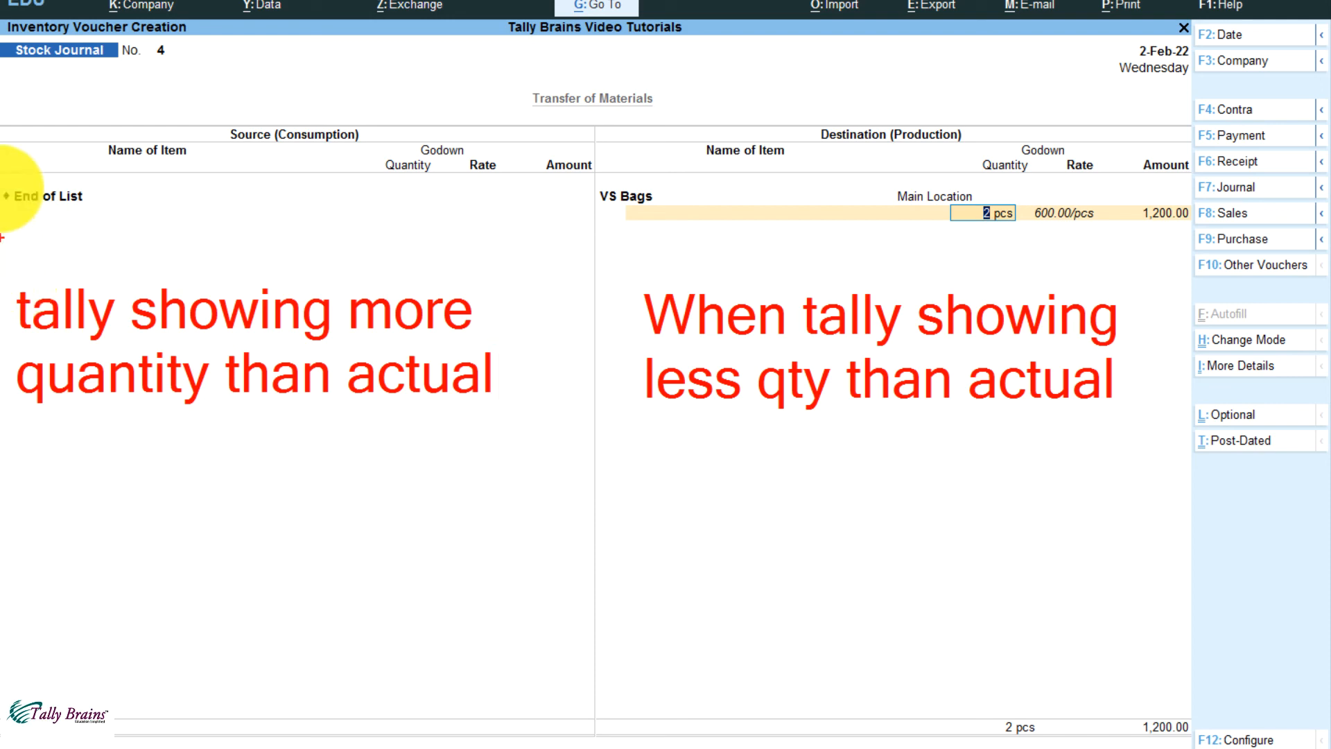
{"action": "left_click_drag", "start_coordinate": [241, 153], "coordinate": [412, 152]}
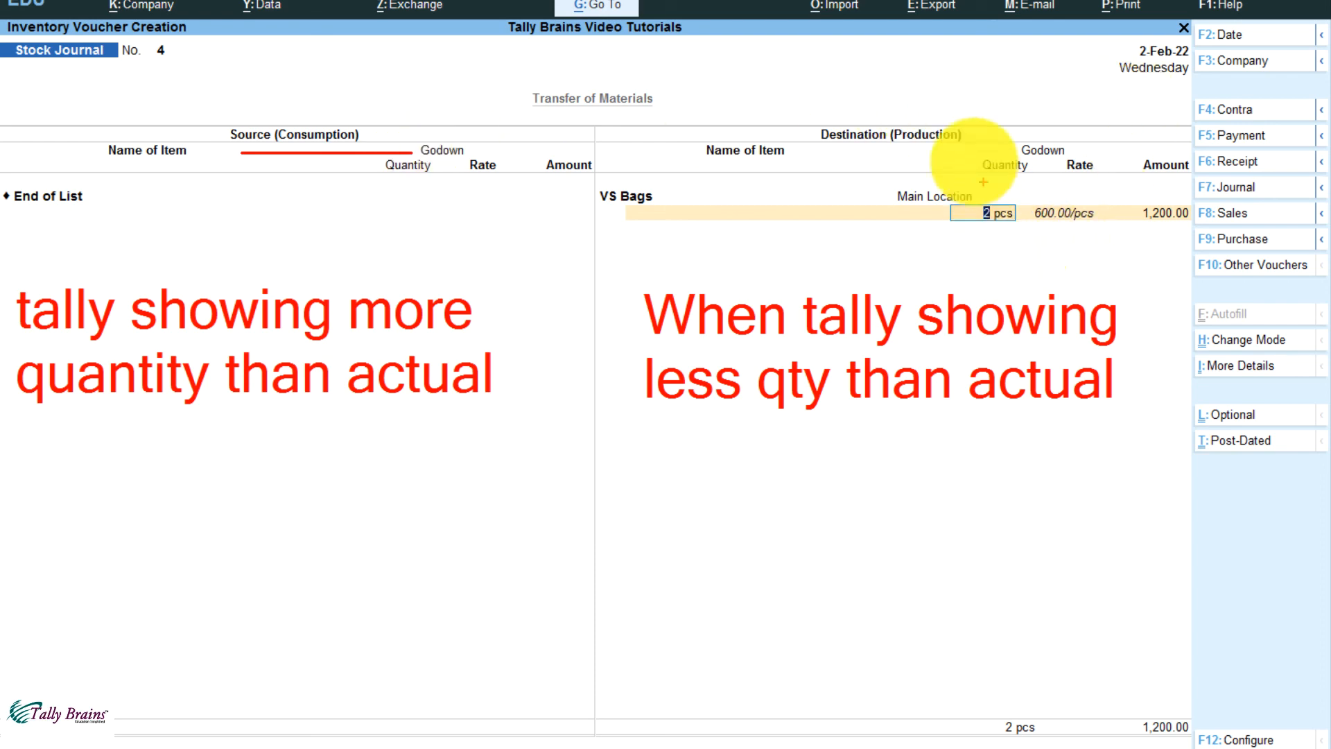
{"action": "left_click_drag", "start_coordinate": [887, 152], "coordinate": [1005, 151]}
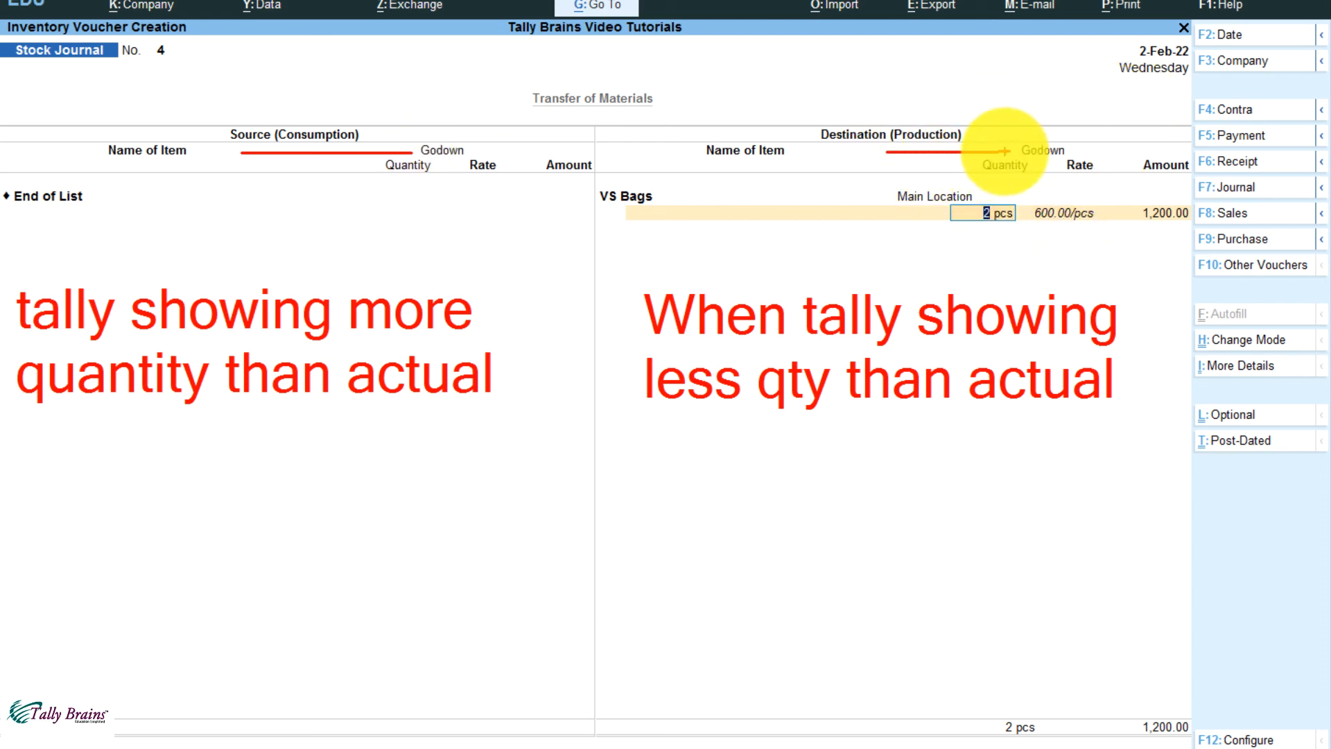
{"action": "key", "text": "Escape"}
Save the stock journal for the excess VS Bags and quit voucher creation
{"action": "key", "text": "ctrl+a"}
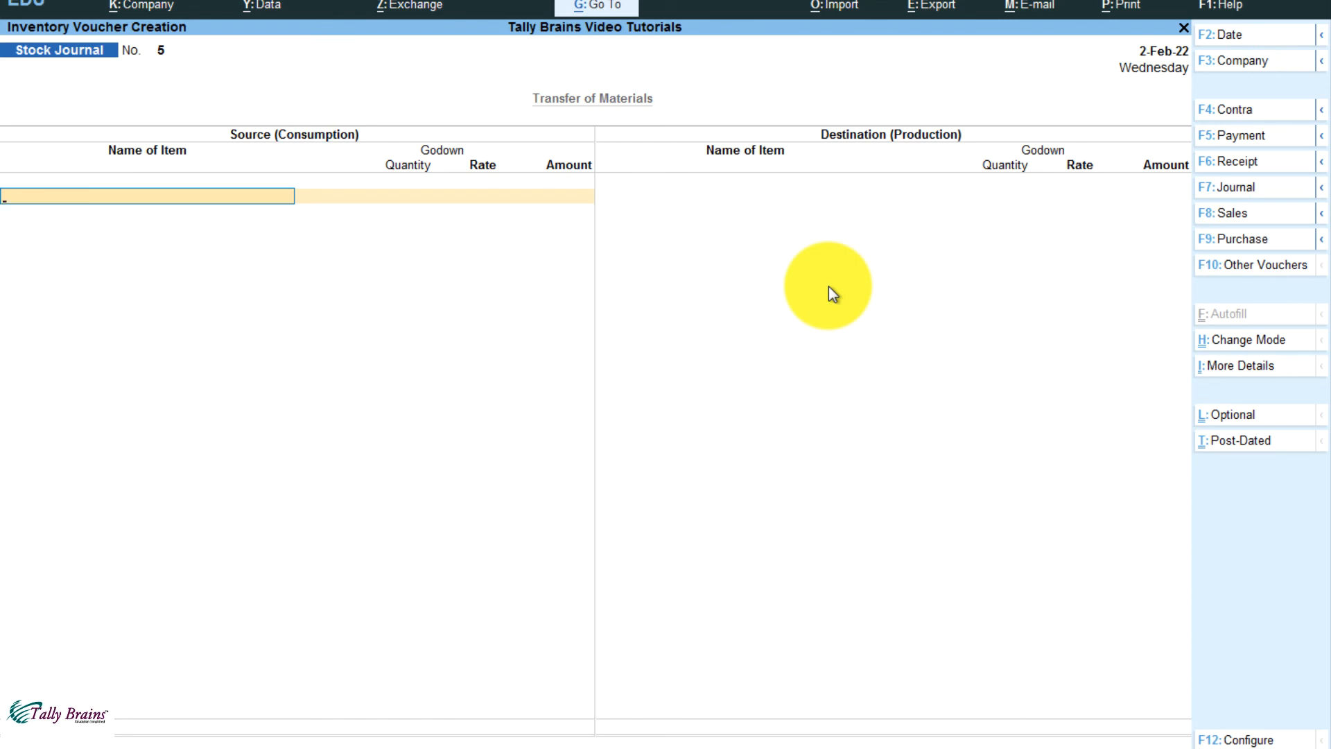
{"action": "key", "text": "Escape"}
{"action": "key", "text": "y"}
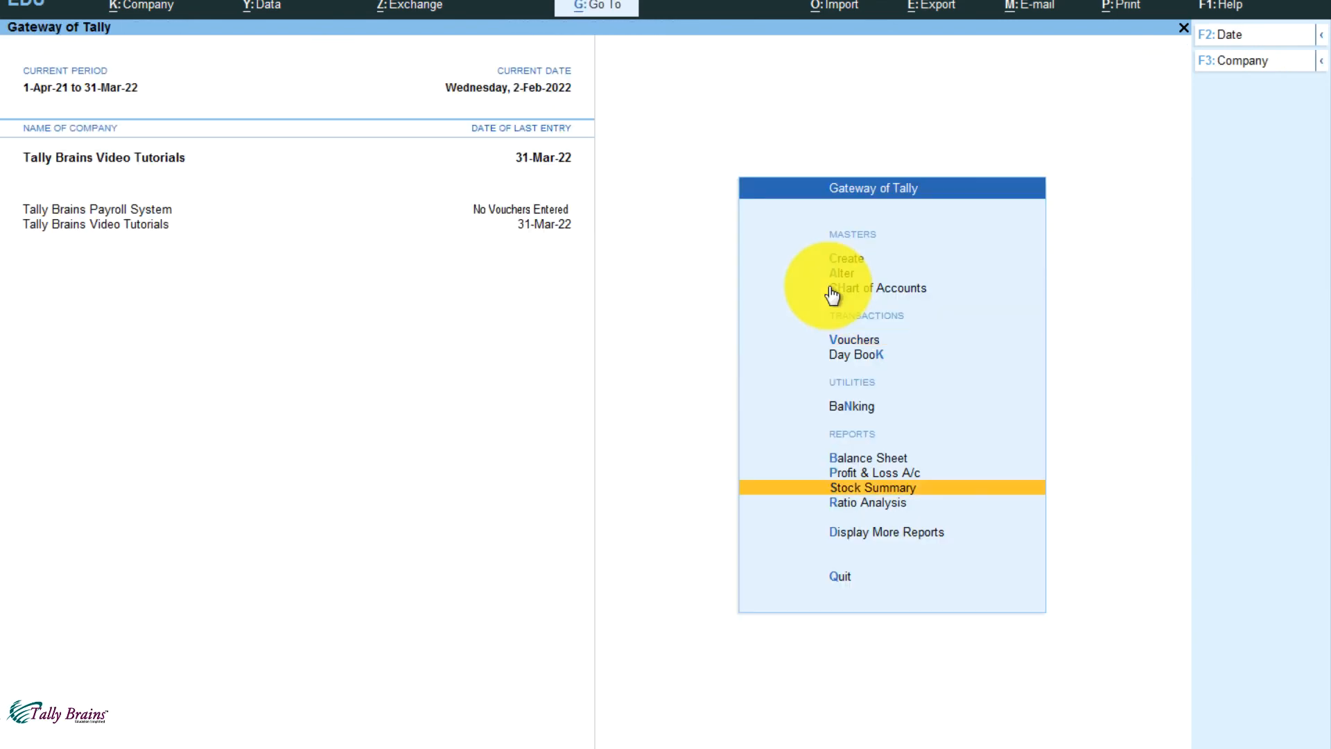
Open the Stock Summary and examine the monthly summary of VS Bags for February
{"action": "key", "text": "Down"}
{"action": "key", "text": "Up"}
{"action": "key", "text": "Return"}
{"action": "key", "text": "Down"}
{"action": "key", "text": "Down"}
{"action": "key", "text": "Down"}
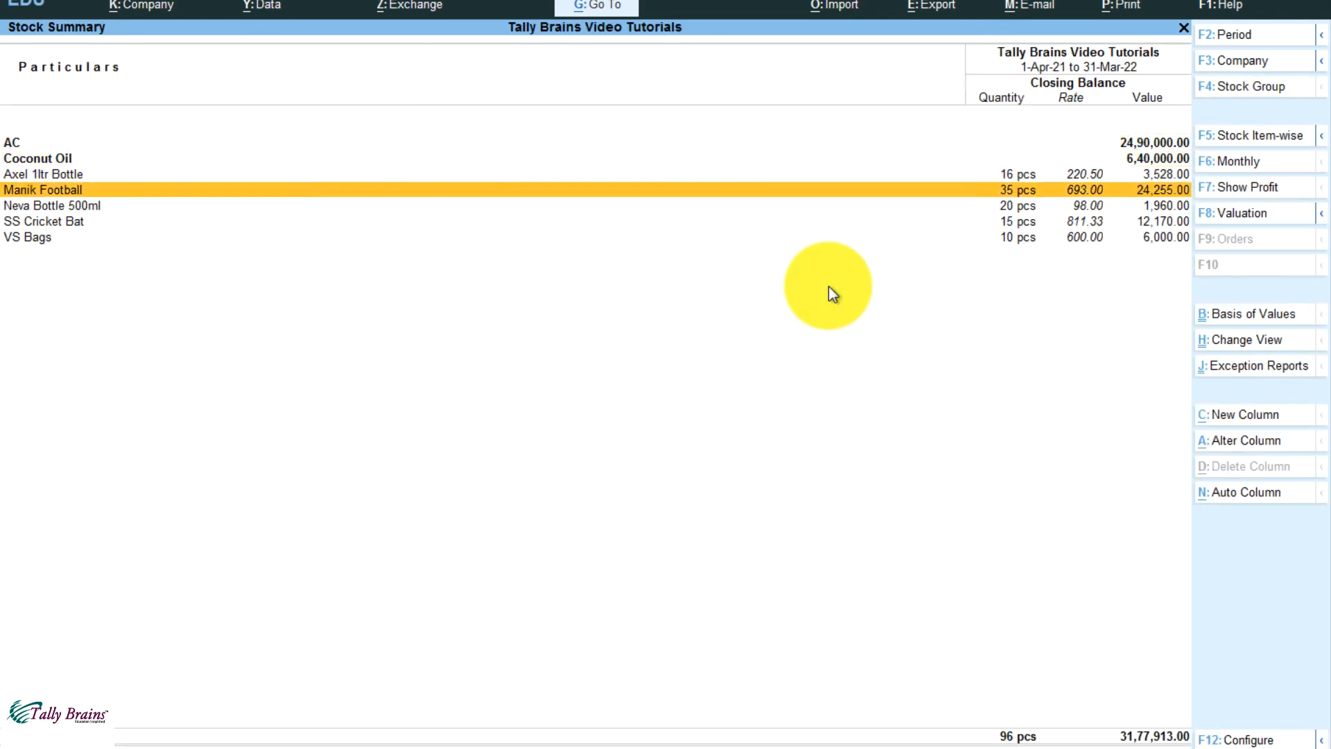
{"action": "key", "text": "Down"}
{"action": "key", "text": "Down"}
{"action": "key", "text": "Down"}
{"action": "key", "text": "Return"}
{"action": "key", "text": "Up"}
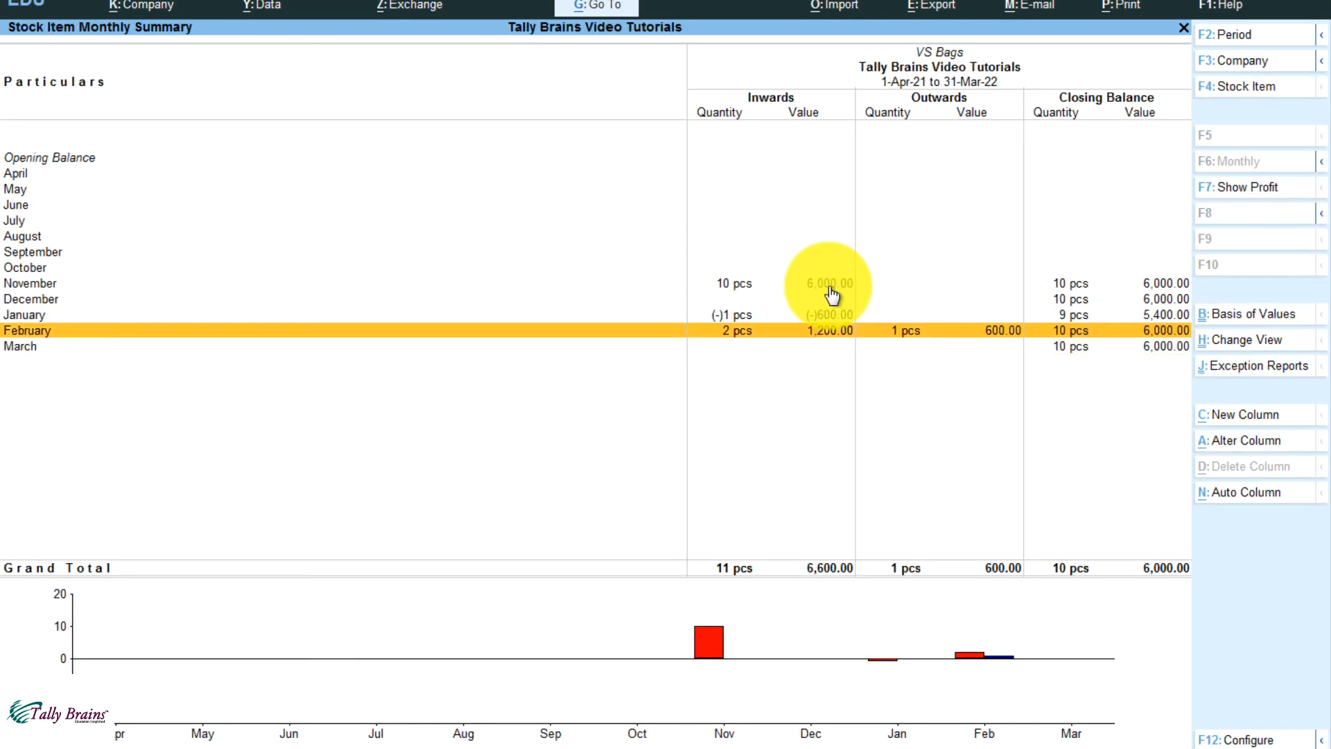
Compare the two February stock journal entries of VS Bags and return to the Gateway of Tally
{"action": "key", "text": "Return"}
{"action": "key", "text": "Down"}
{"action": "key", "text": "space"}
{"action": "key", "text": "space"}
{"action": "key", "text": "Up"}
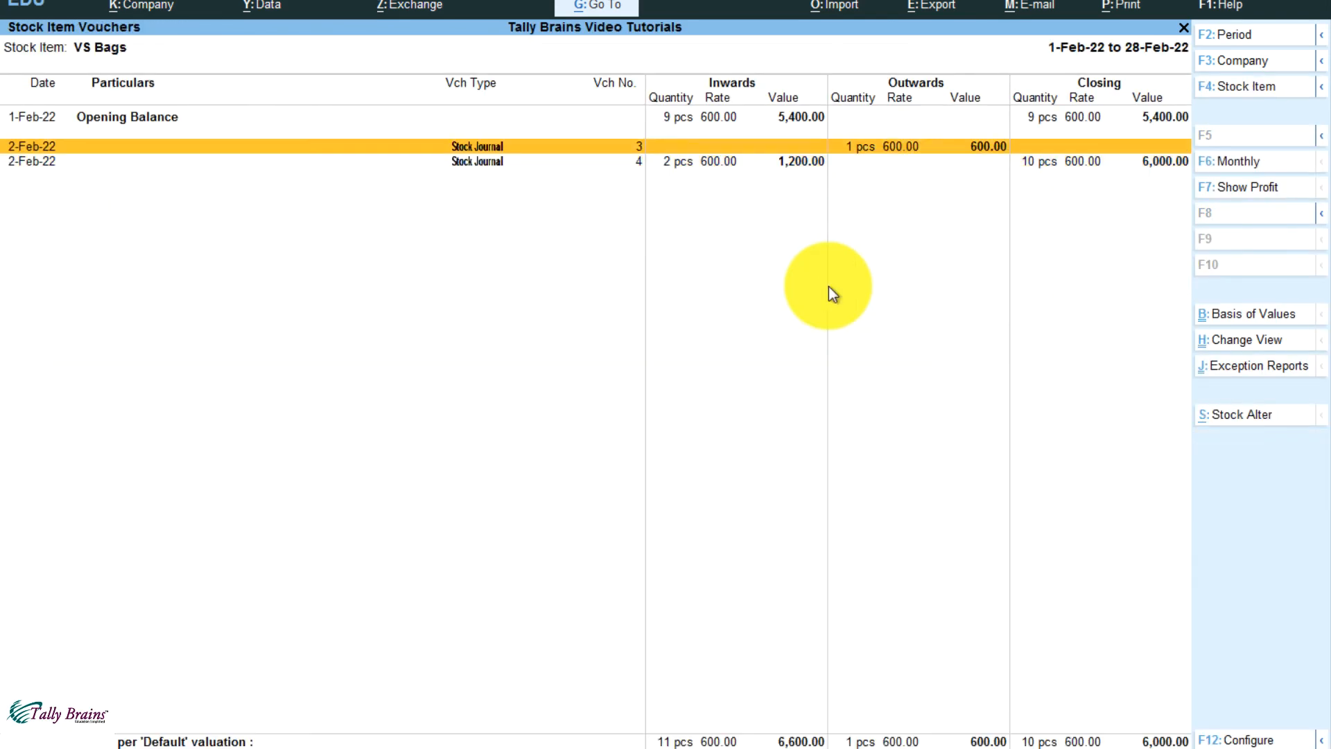
{"action": "key", "text": "space"}
{"action": "key", "text": "space"}
{"action": "key", "text": "Down"}
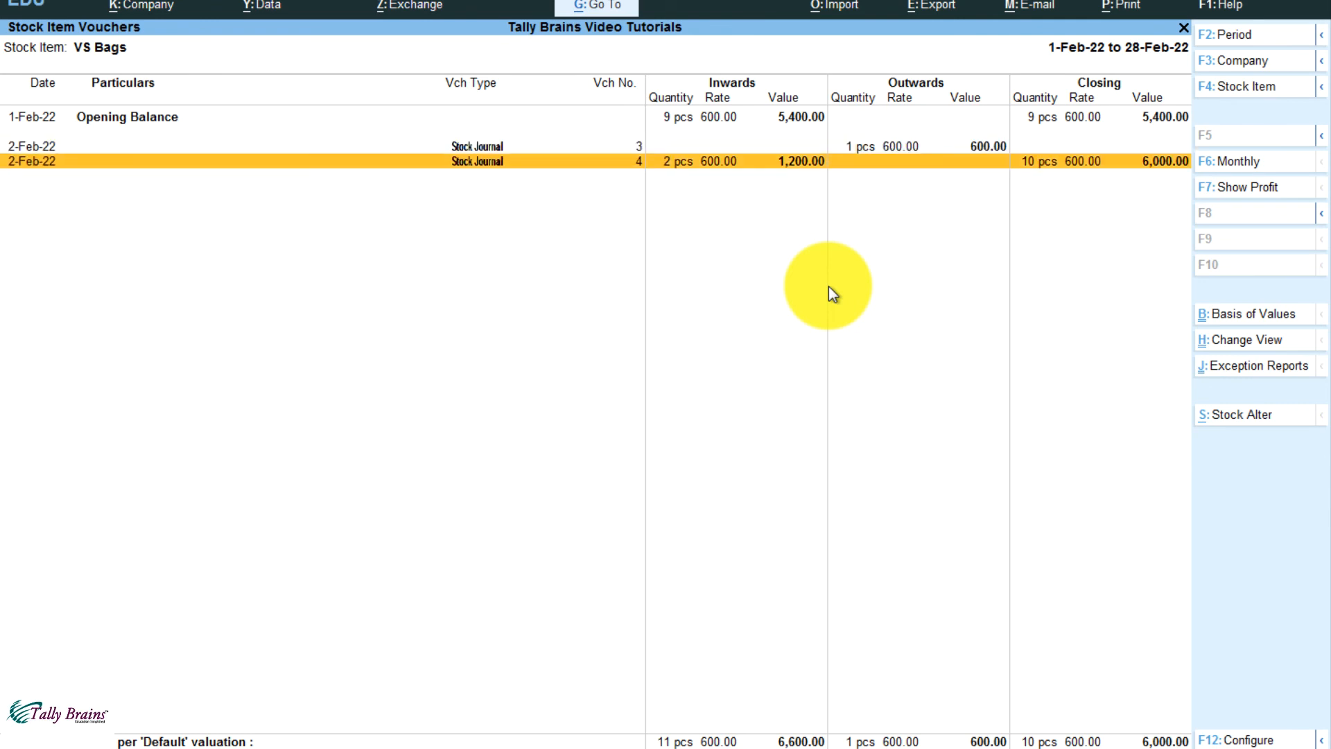
{"action": "key", "text": "Escape"}
{"action": "key", "text": "Escape"}
{"action": "key", "text": "Escape"}
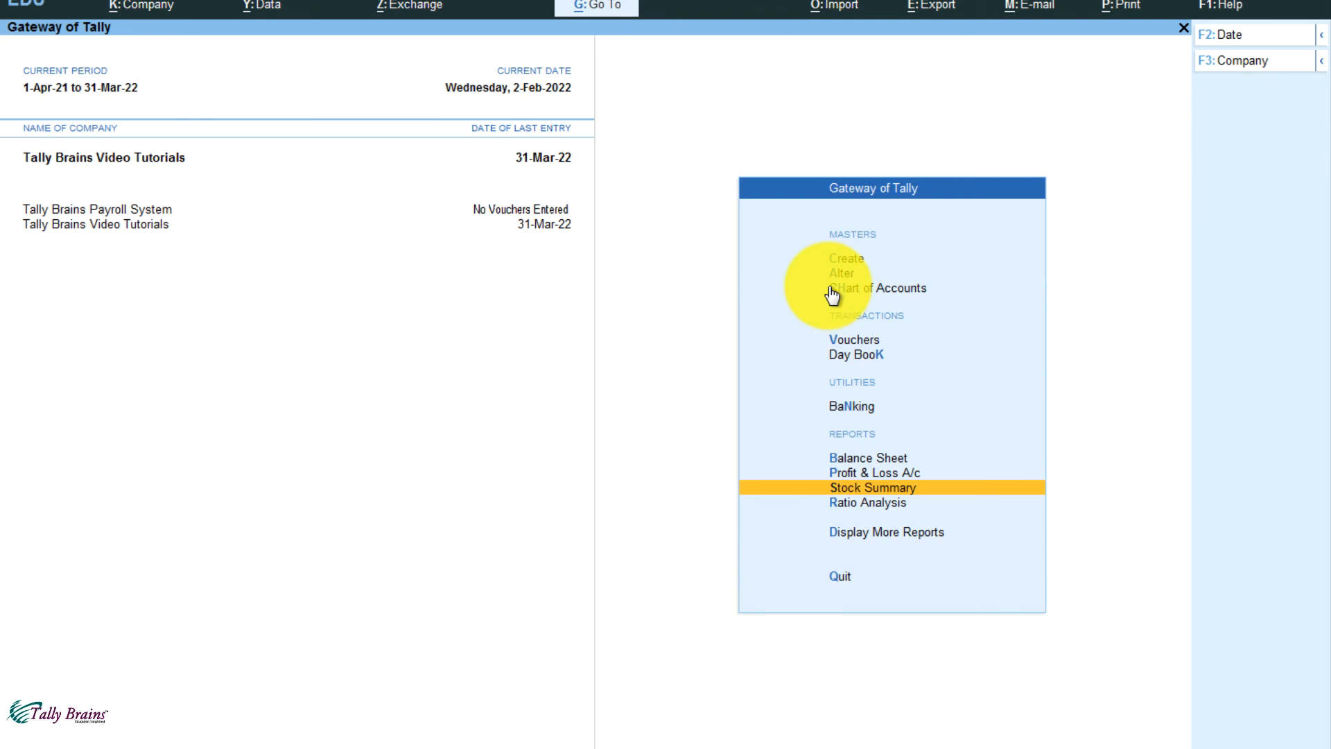
{"action": "key", "text": "Up"}
{"action": "key", "text": "Up"}
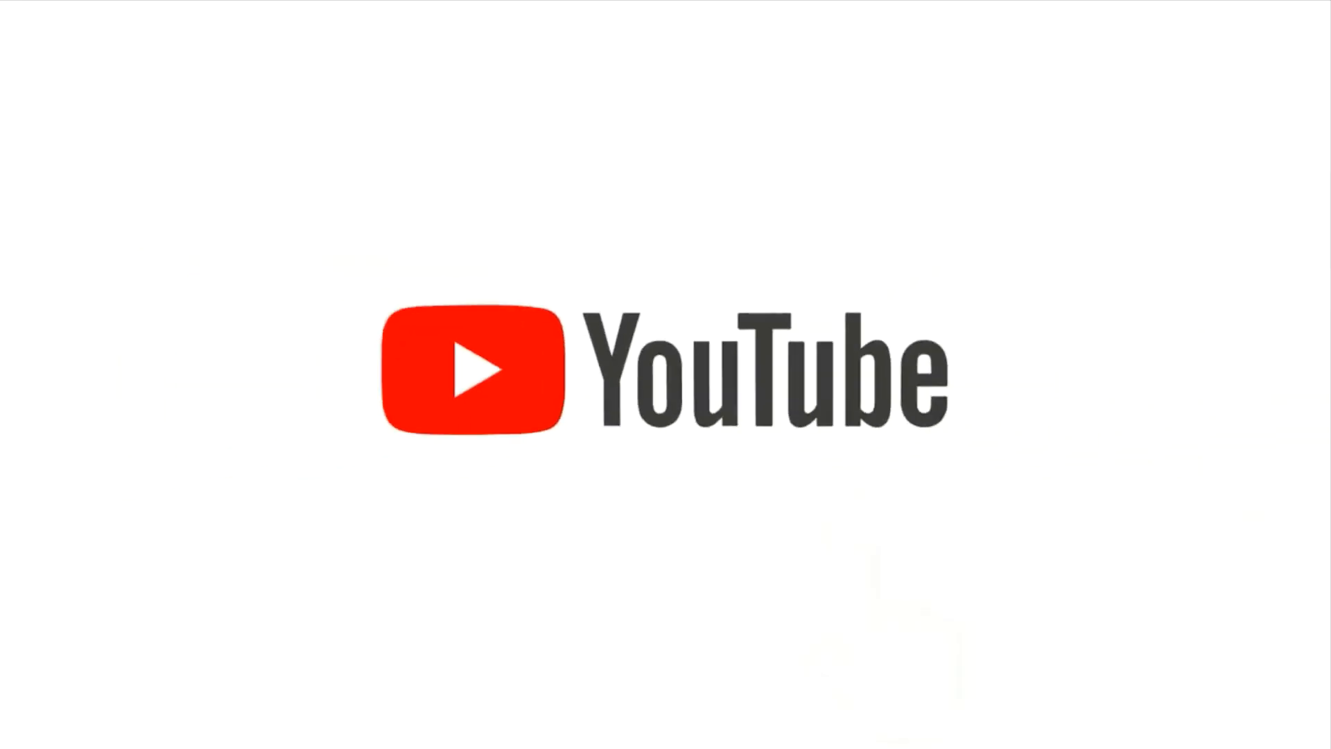